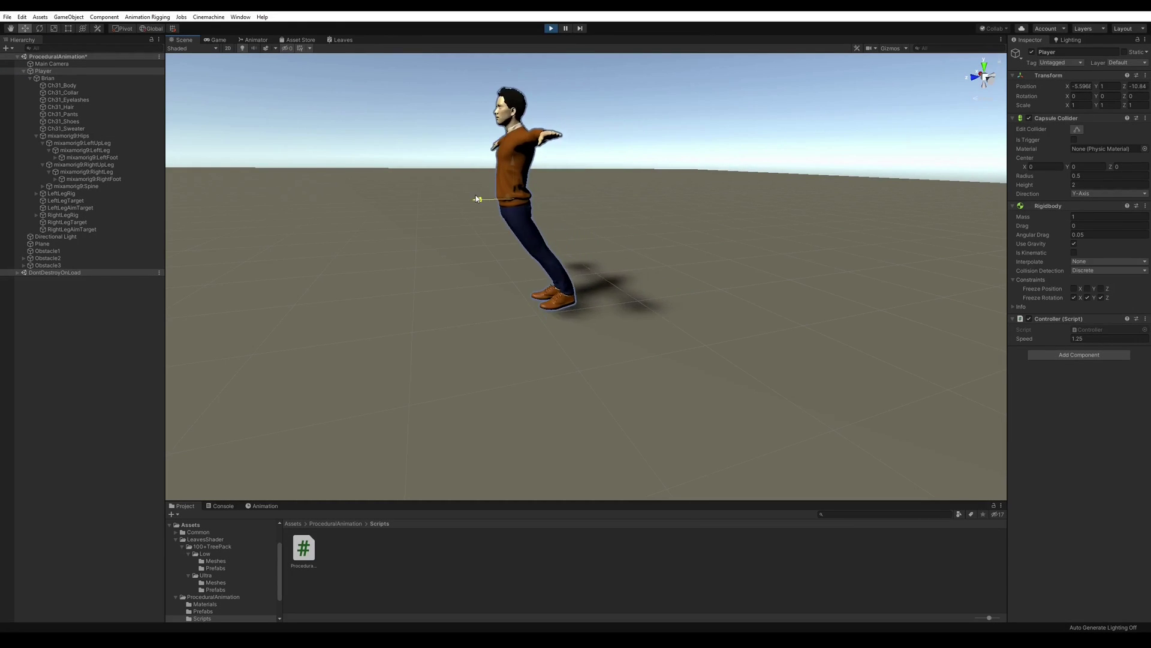
Preview the Leonard character from Mixamo's Characters gallery
{"action": "left_click", "coordinate": [510, 216]}
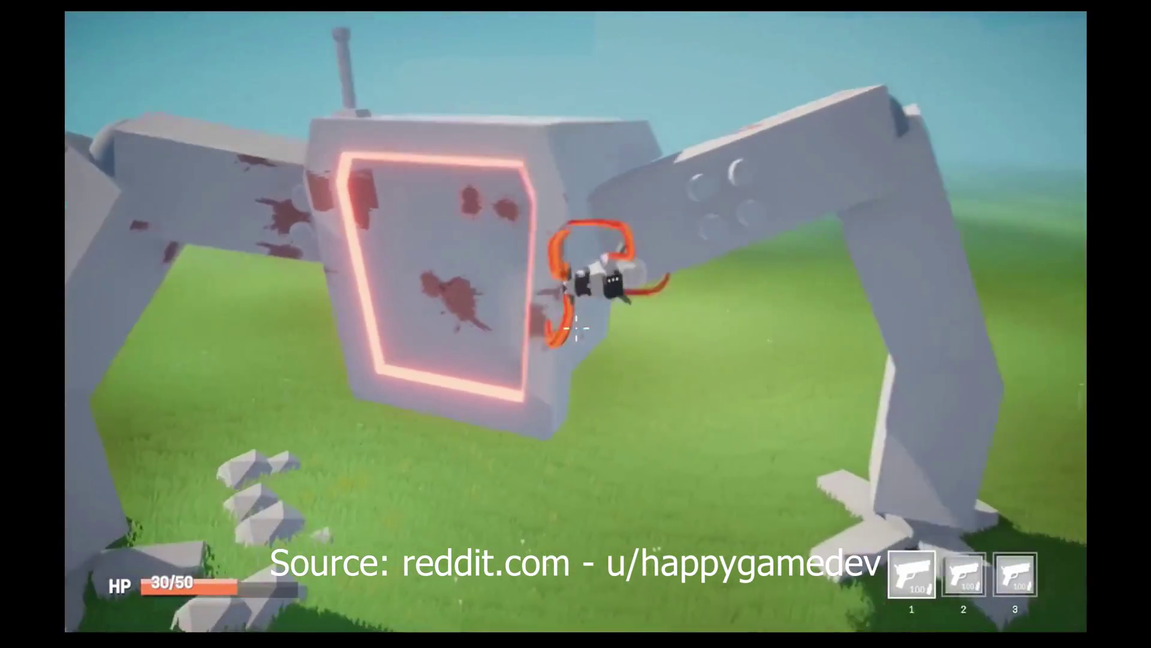
{"action": "key", "text": "super+r"}
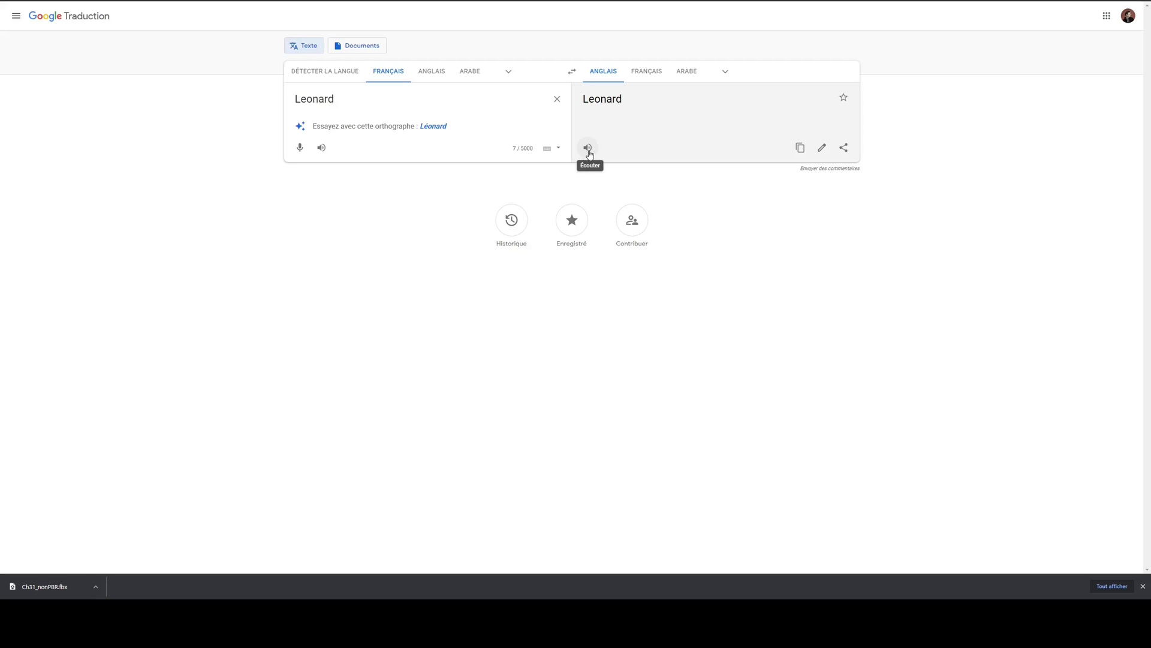
{"action": "left_click", "coordinate": [588, 149]}
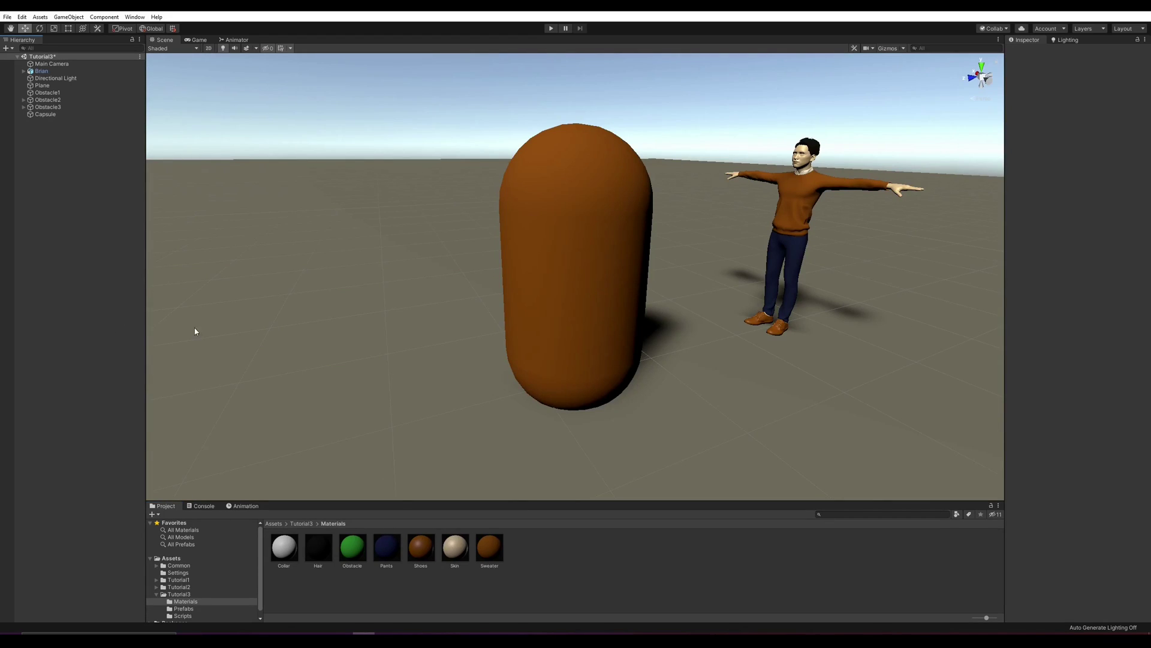
Select the Capsule and open its Controller (Script) component with Edit Script
{"action": "left_click", "coordinate": [577, 325]}
{"action": "left_click_drag", "start_coordinate": [699, 237], "coordinate": [488, 301], "text": "alt"}
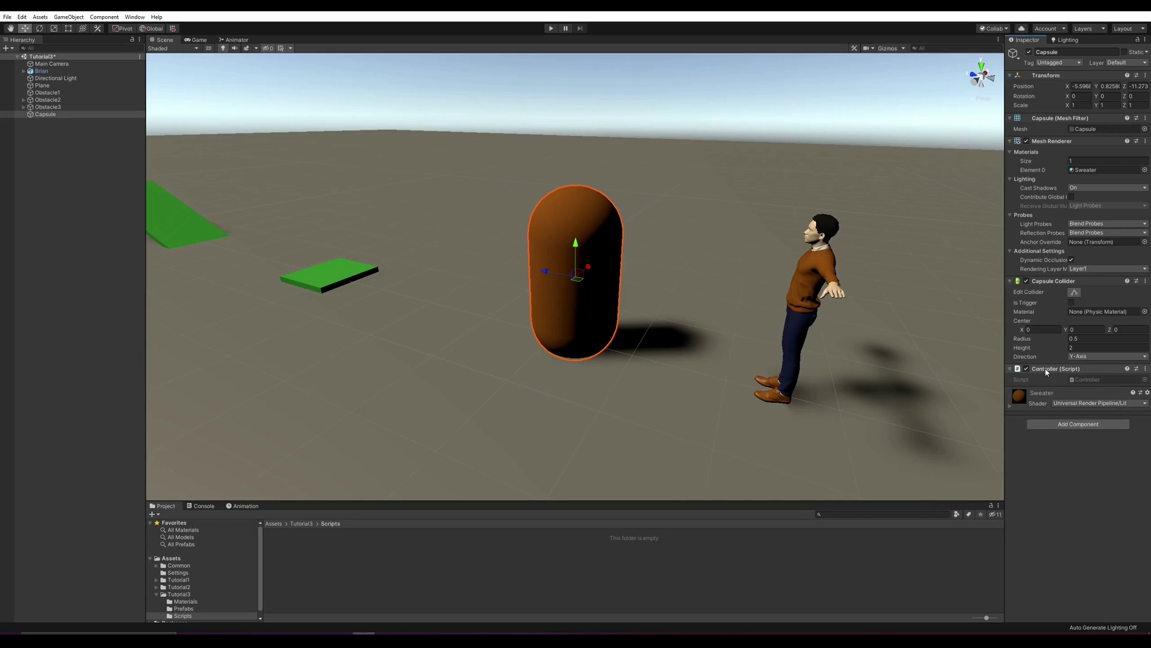
{"action": "right_click", "coordinate": [1048, 368]}
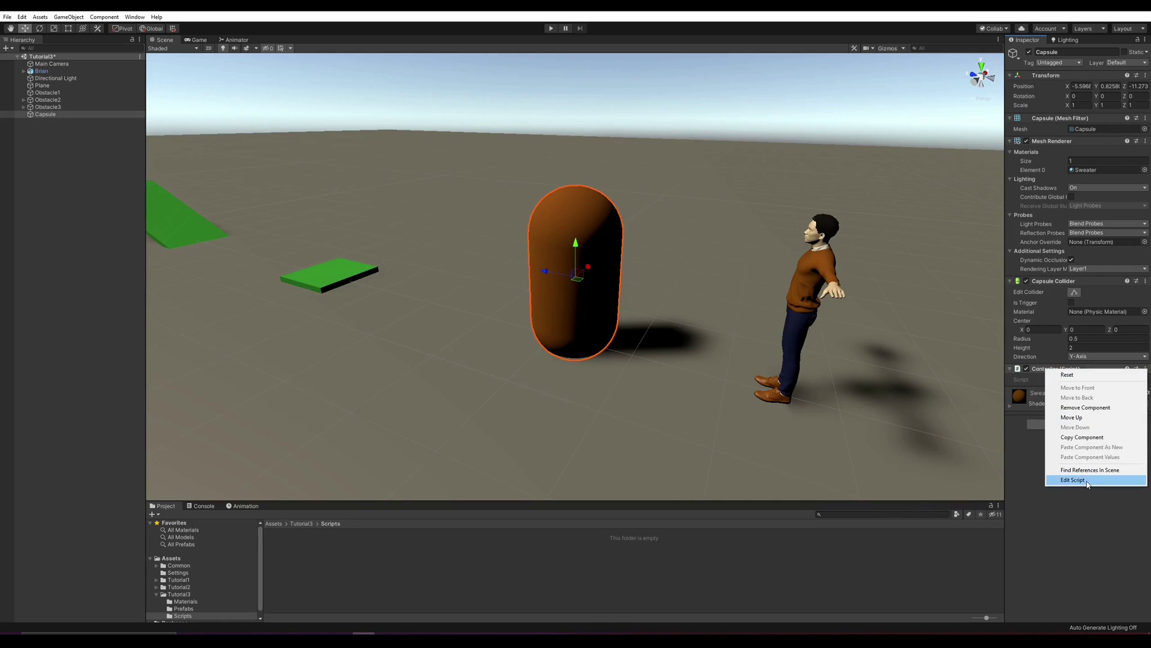
{"action": "left_click", "coordinate": [1073, 479]}
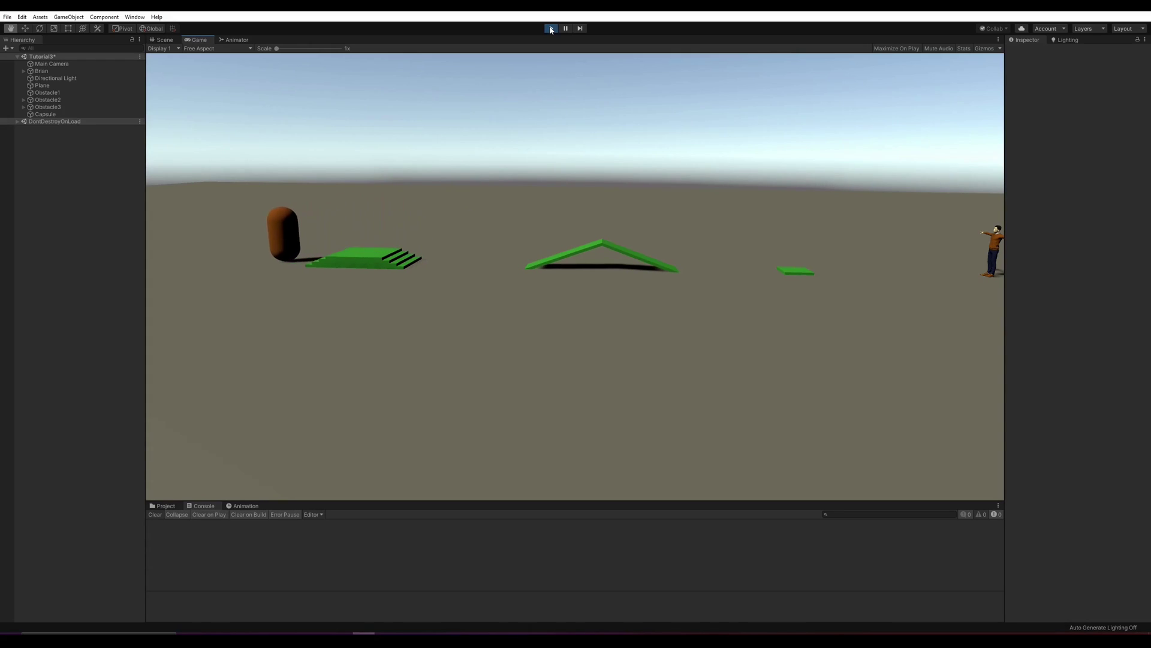
Remove the Mesh Renderer and Mesh Filter components from the Capsule
{"action": "left_click", "coordinate": [551, 29]}
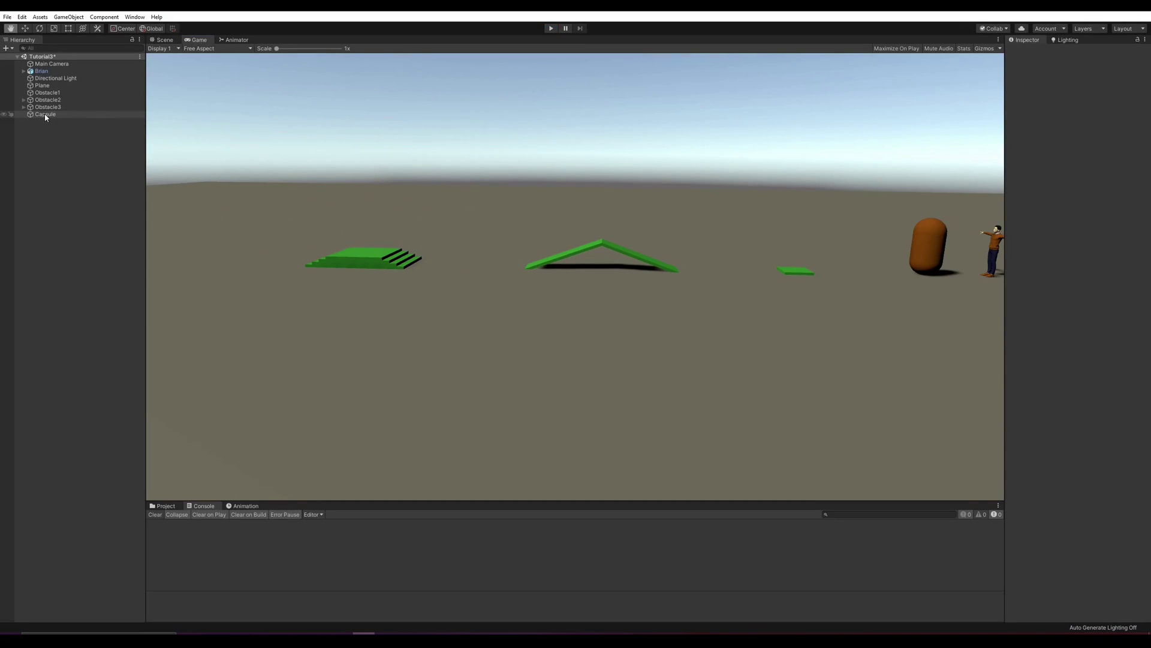
{"action": "left_click", "coordinate": [46, 114]}
{"action": "left_click_drag", "start_coordinate": [52, 74], "coordinate": [44, 69]}
{"action": "right_click", "coordinate": [1050, 141]}
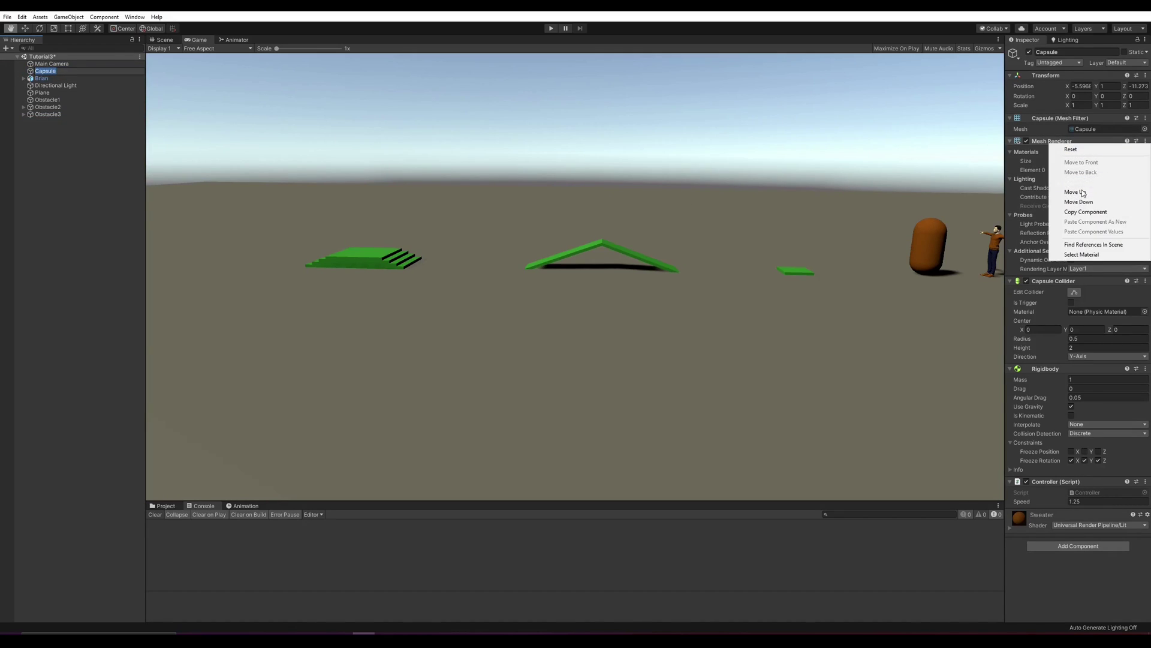
{"action": "left_click", "coordinate": [1089, 182]}
{"action": "right_click", "coordinate": [1055, 118]}
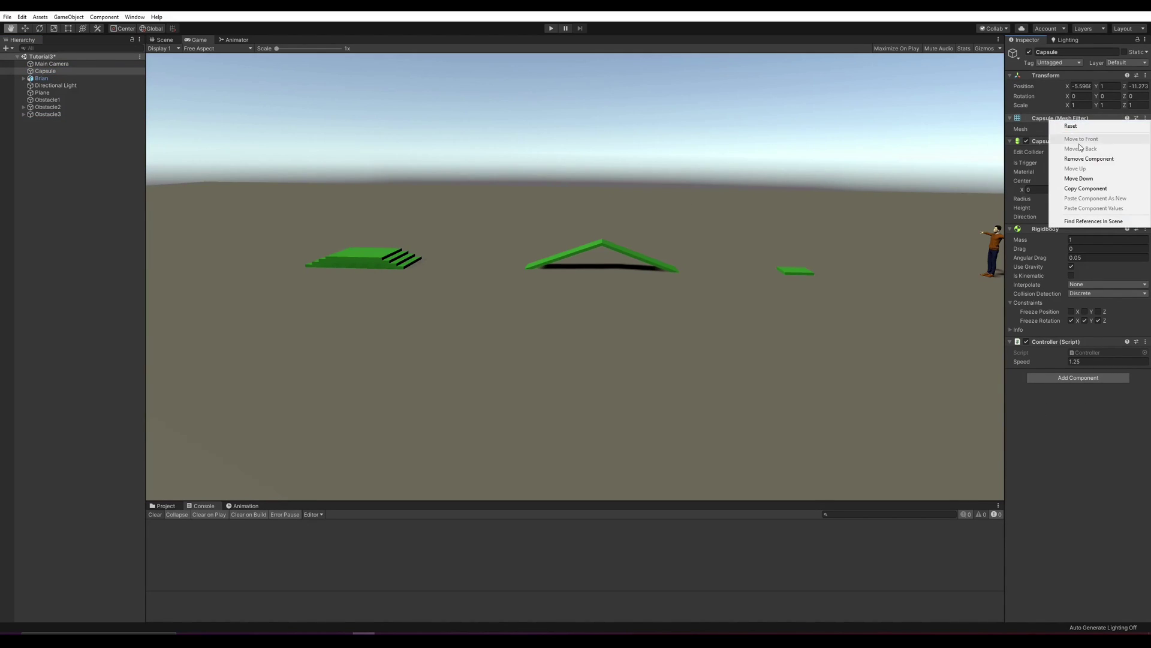
{"action": "left_click", "coordinate": [1088, 159]}
Parent Brian under the Capsule and set Brian's Position X to 0
{"action": "left_click_drag", "start_coordinate": [42, 78], "coordinate": [45, 70]}
{"action": "left_click", "coordinate": [1081, 95]}
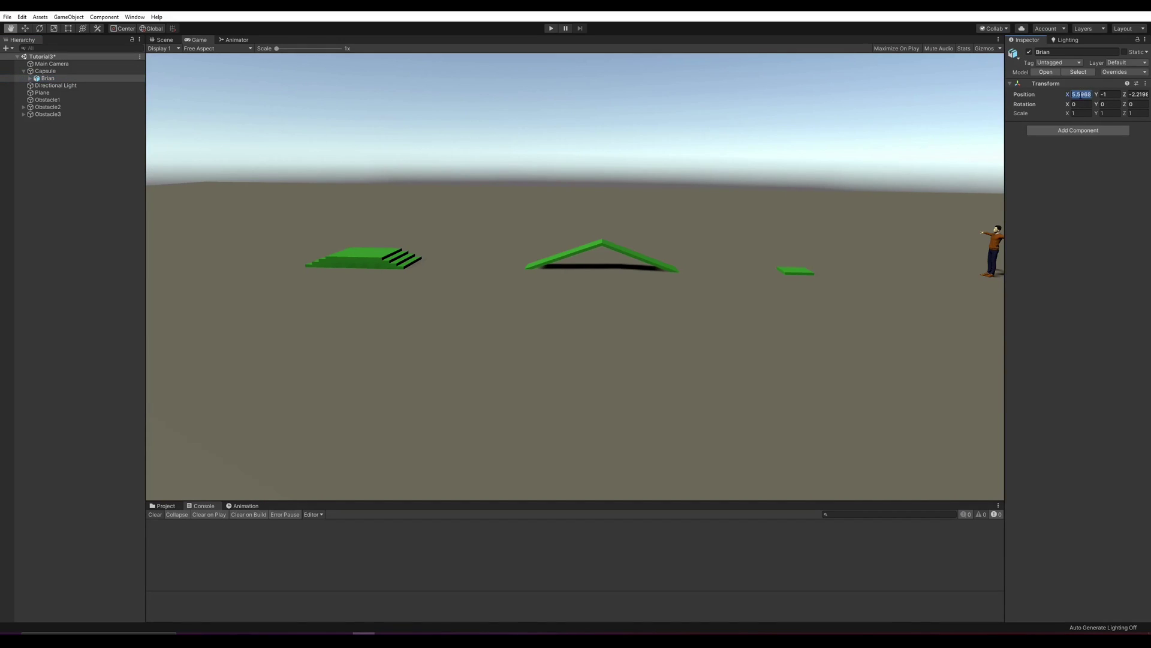
{"action": "type", "text": "0"}
{"action": "key", "text": "Tab"}
{"action": "key", "text": "Tab"}
{"action": "type", "text": "0"}
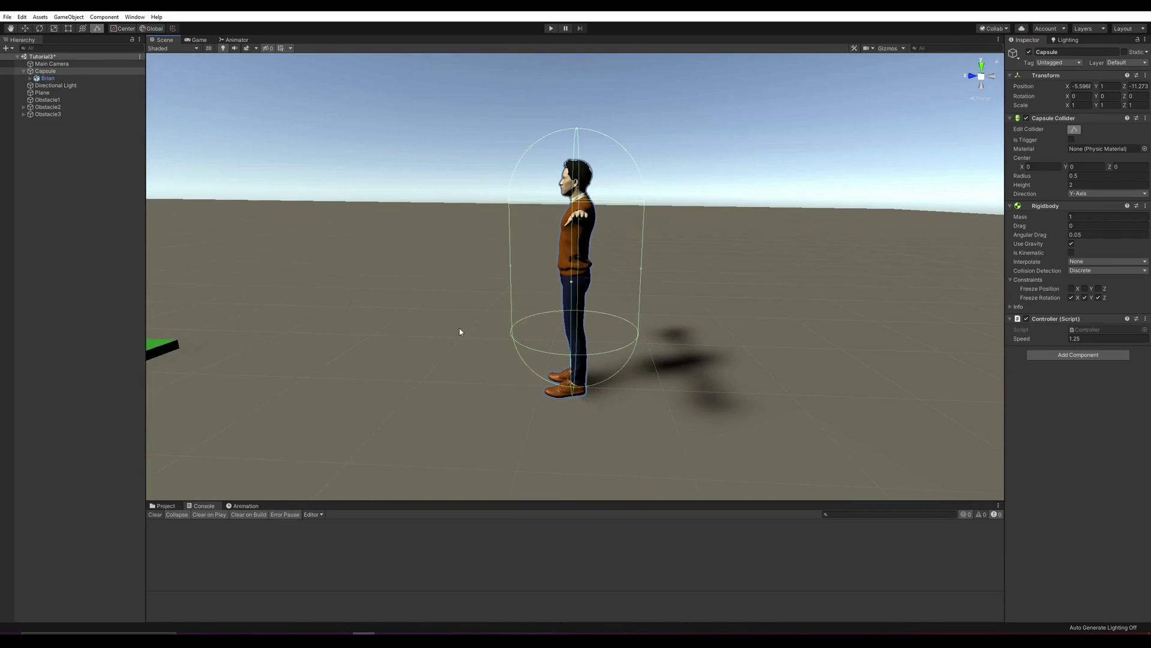
Play-test Brian moving with the capsule controller, then stop play mode
{"action": "left_click_drag", "start_coordinate": [459, 329], "coordinate": [667, 395], "text": "alt"}
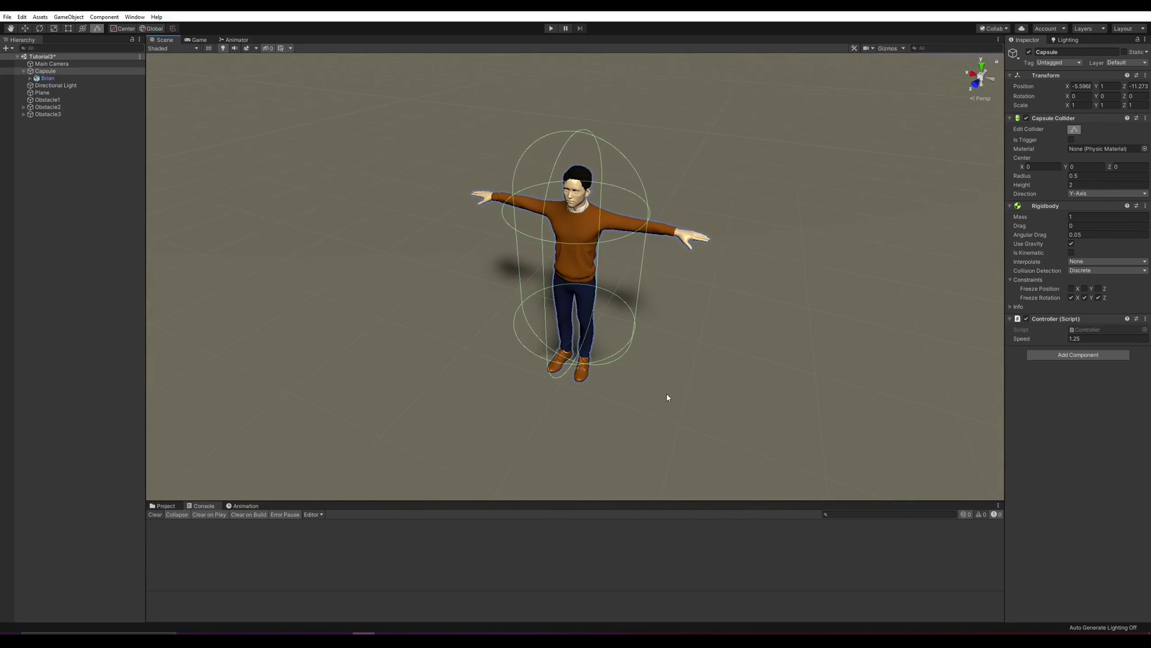
{"action": "left_click", "coordinate": [551, 28]}
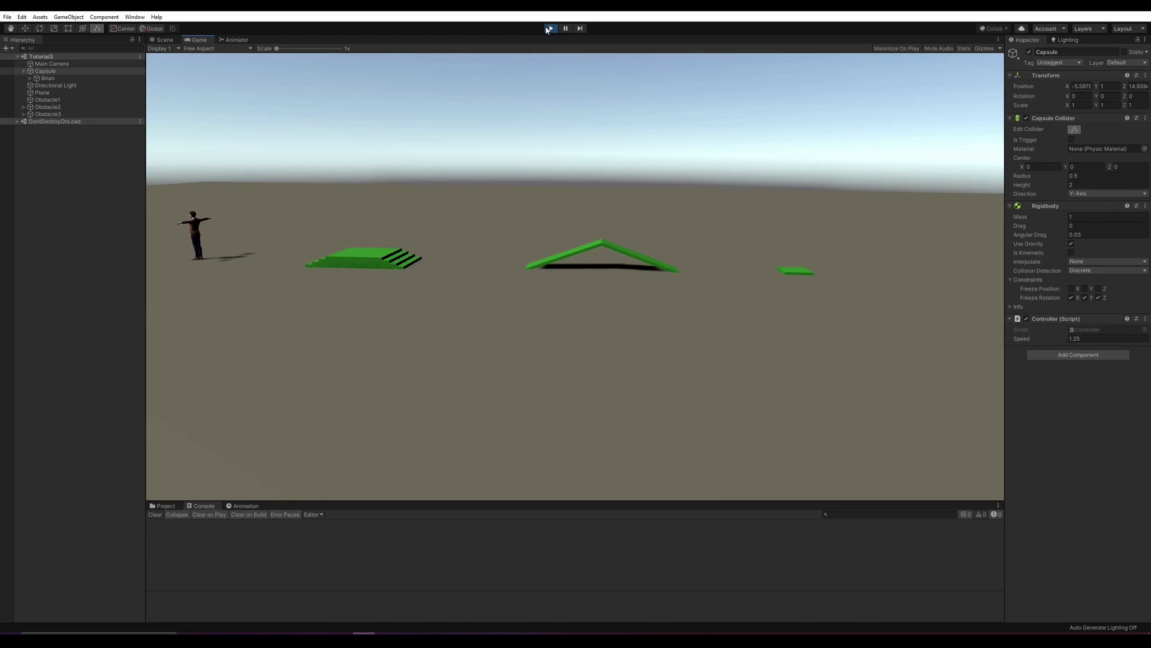
{"action": "left_click", "coordinate": [549, 29]}
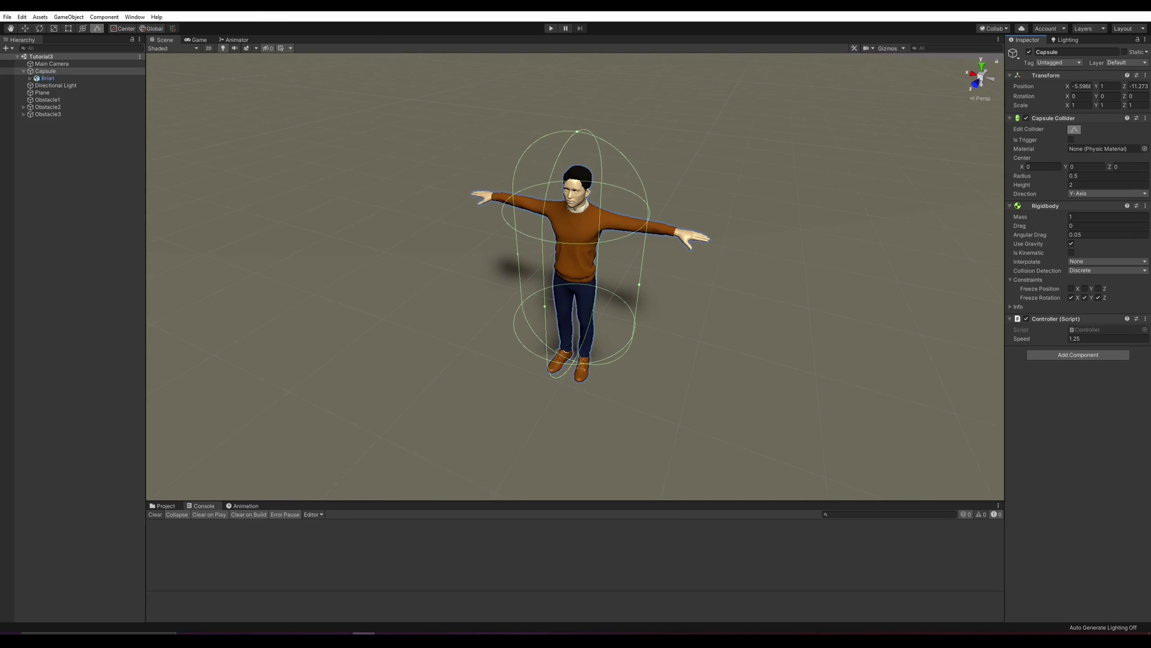
Install the Animation Rigging preview package via Package Manager, showing preview packages and searching 'rig'
{"action": "left_click", "coordinate": [135, 16]}
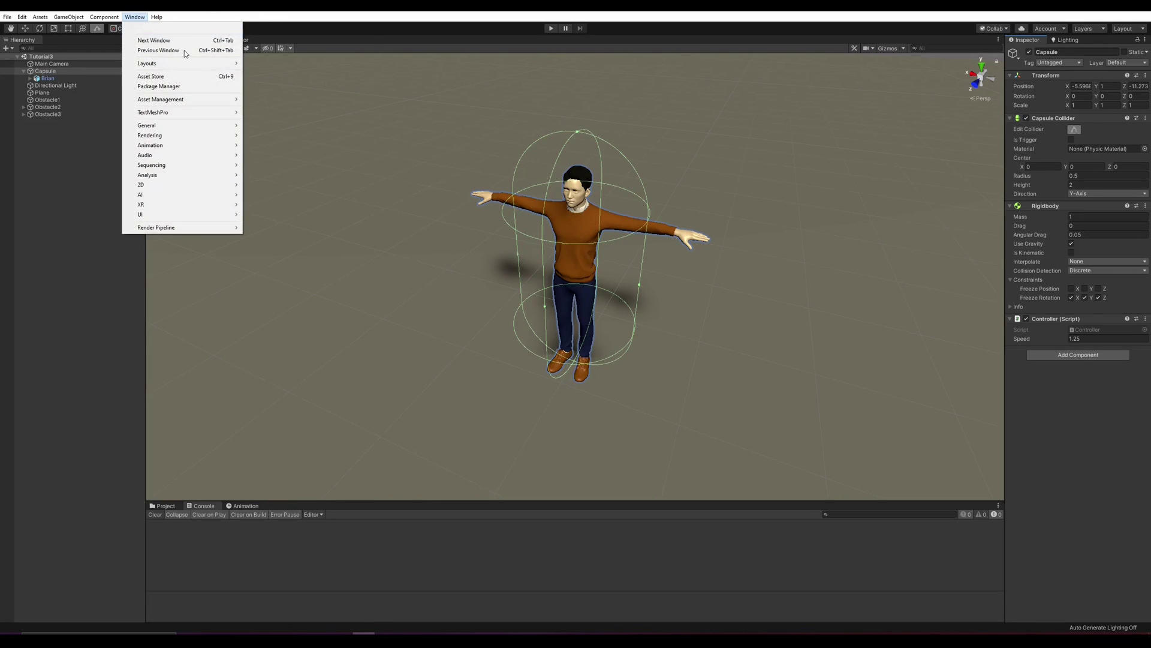
{"action": "left_click", "coordinate": [187, 86]}
{"action": "left_click", "coordinate": [339, 76]}
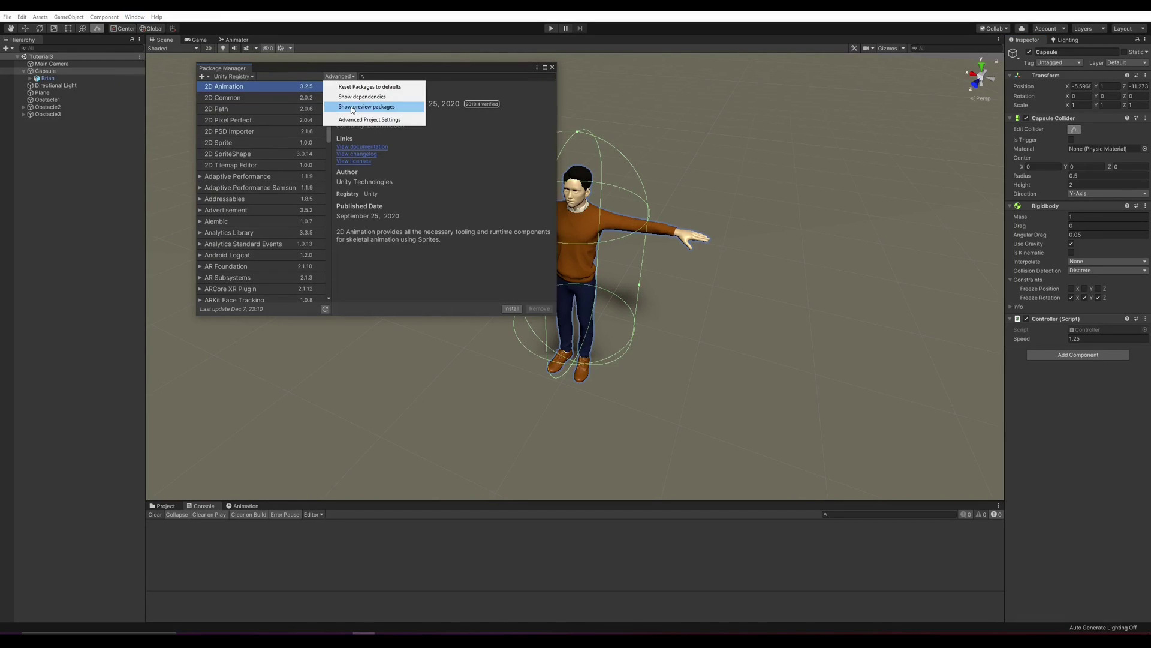
{"action": "left_click", "coordinate": [379, 109]}
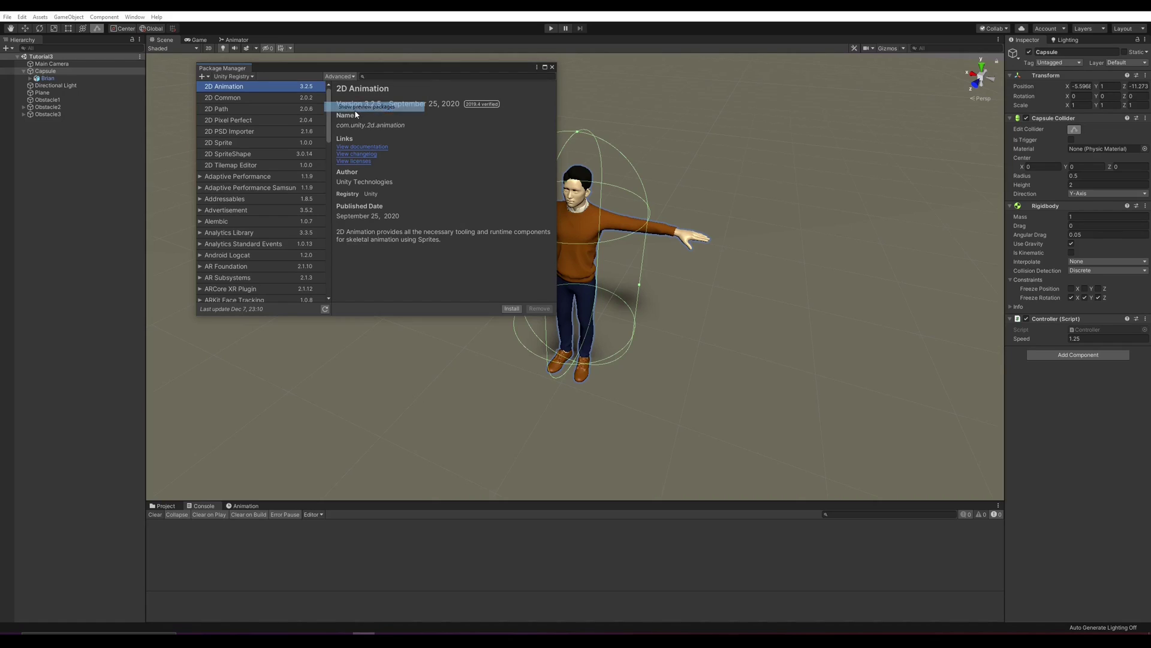
{"action": "type", "text": "rig"}
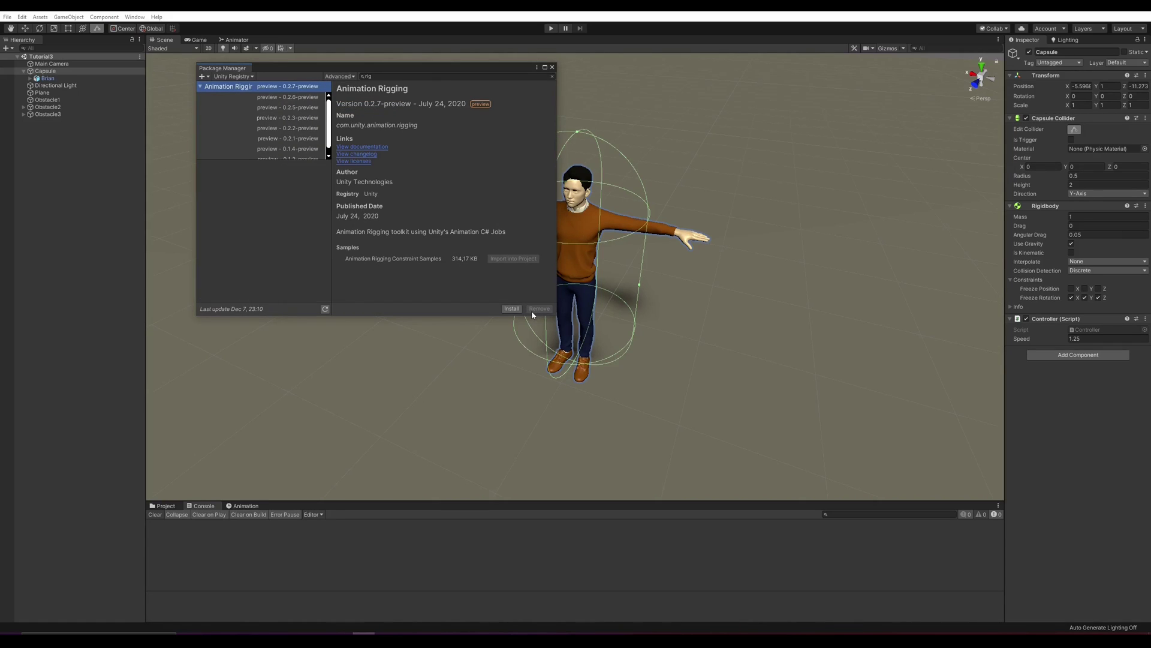
{"action": "left_click", "coordinate": [510, 308]}
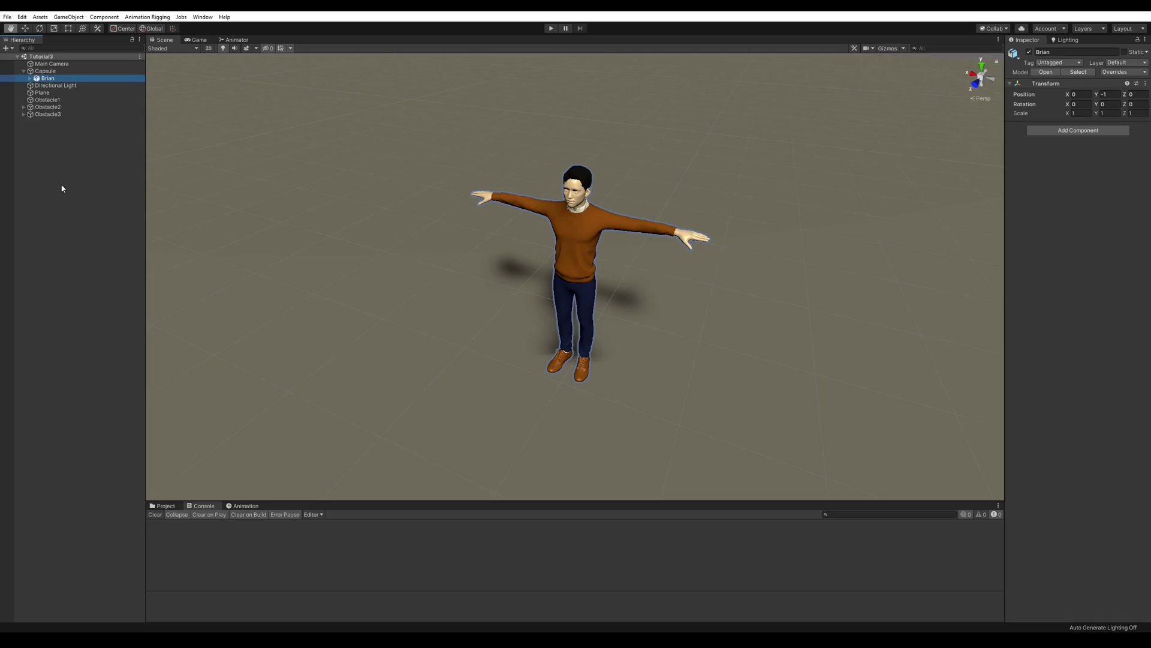
Run Animation Rigging > Rig Setup on Brian, creating a Rig 1 child to rename
{"action": "left_click", "coordinate": [148, 16]}
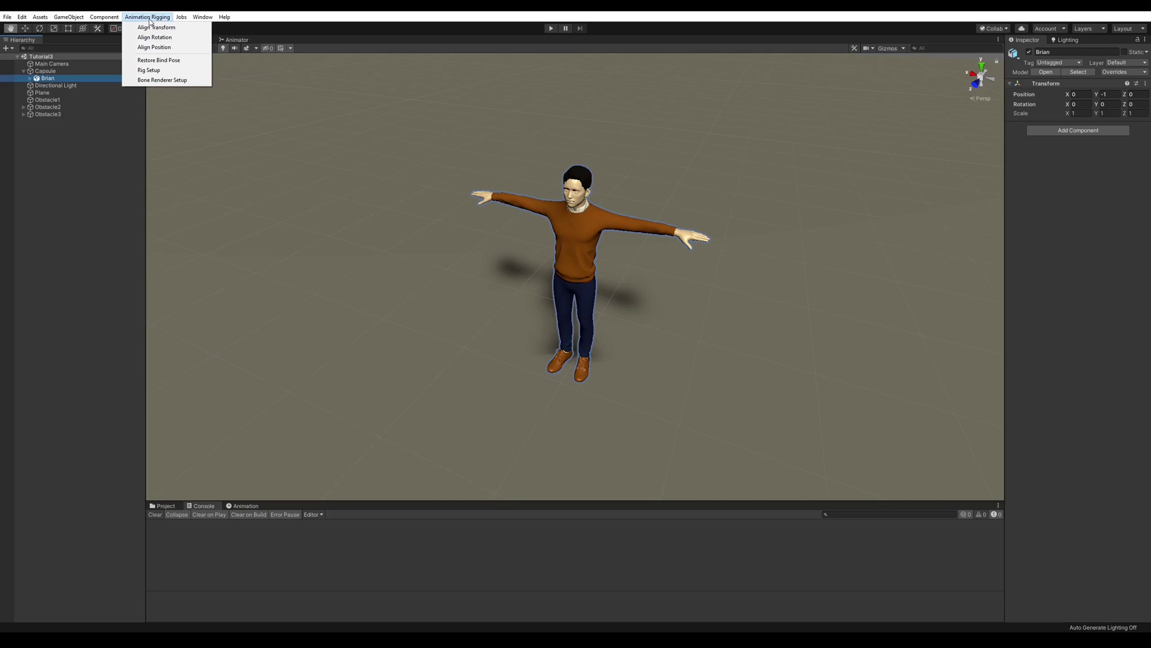
{"action": "left_click", "coordinate": [149, 71]}
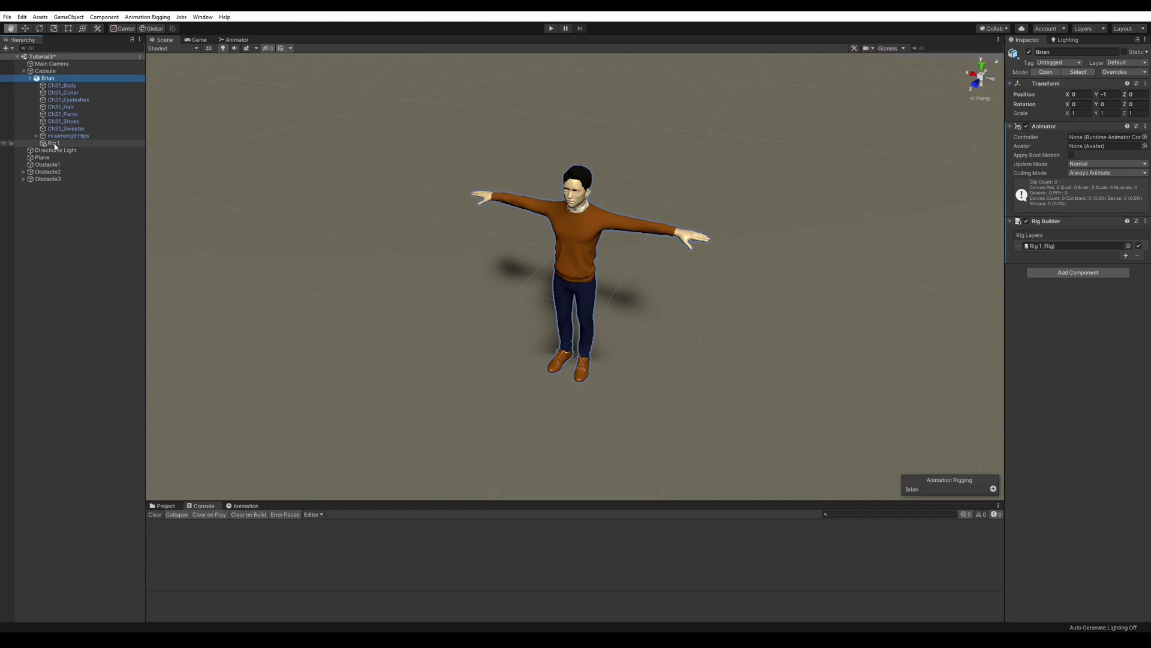
{"action": "left_click", "coordinate": [54, 143]}
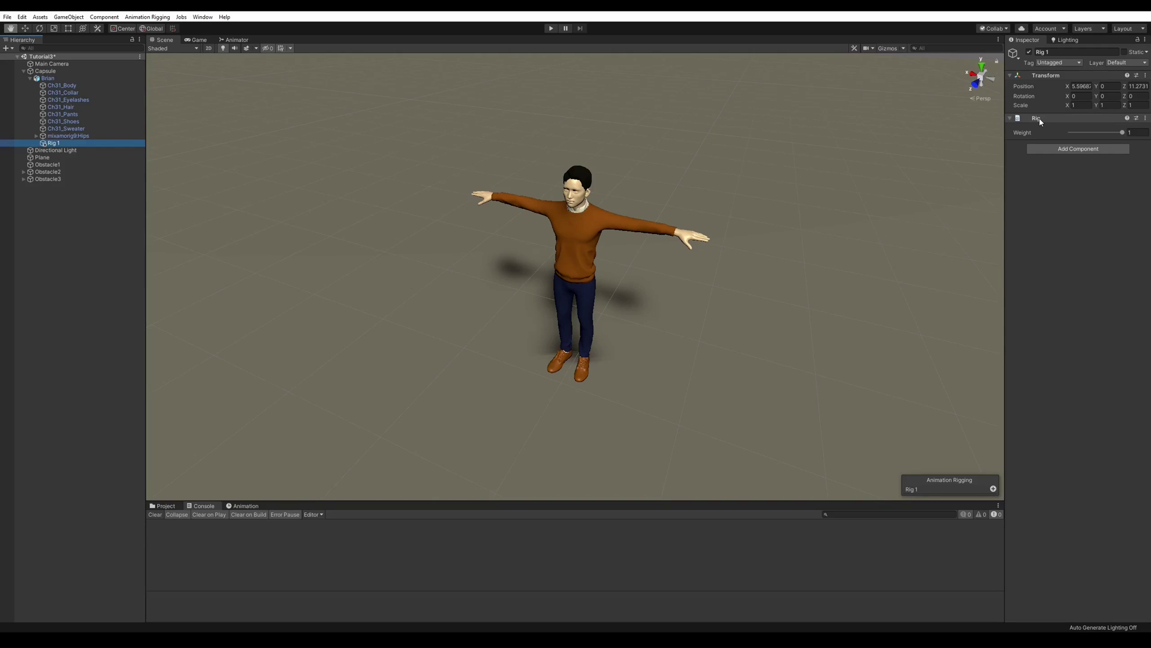
{"action": "left_click", "coordinate": [64, 143]}
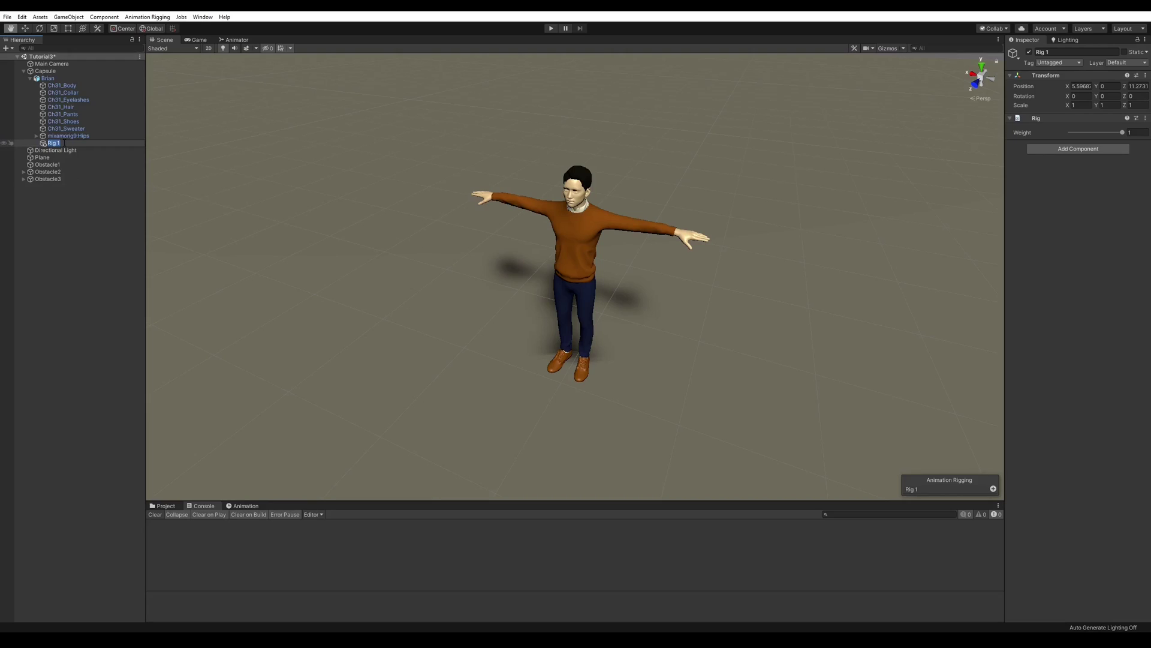
Rename the rig to RightArmRig and add an empty child named RightArmConstrain
{"action": "type", "text": "RightArmRig"}
{"action": "key", "text": "Return"}
{"action": "right_click", "coordinate": [64, 144]}
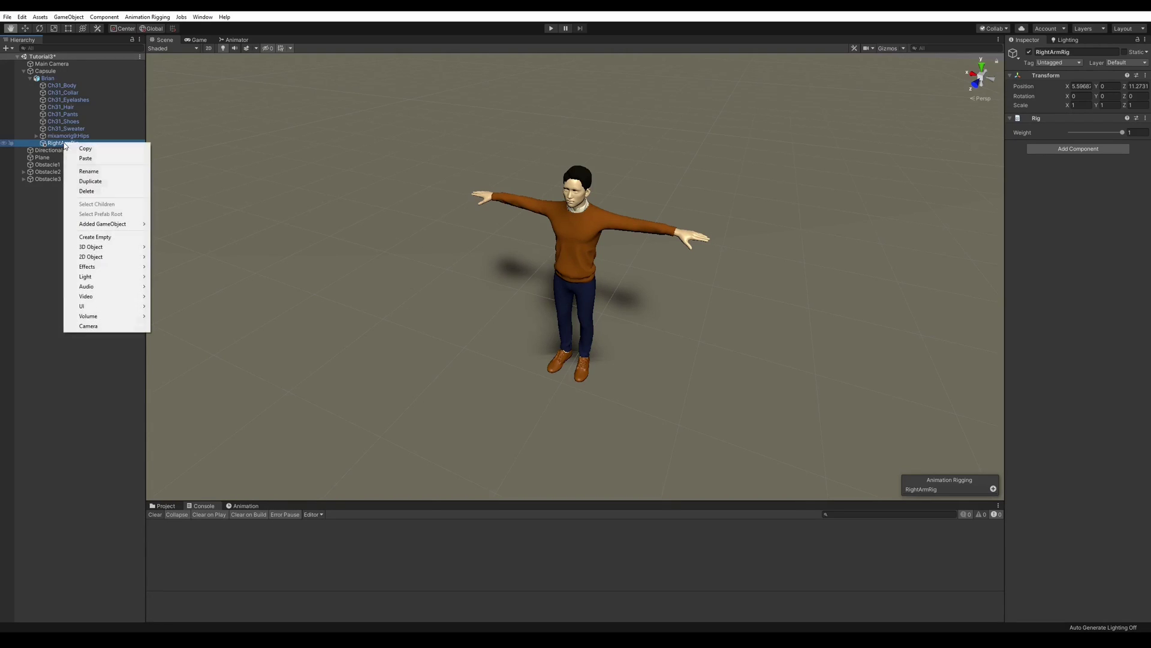
{"action": "left_click", "coordinate": [107, 237]}
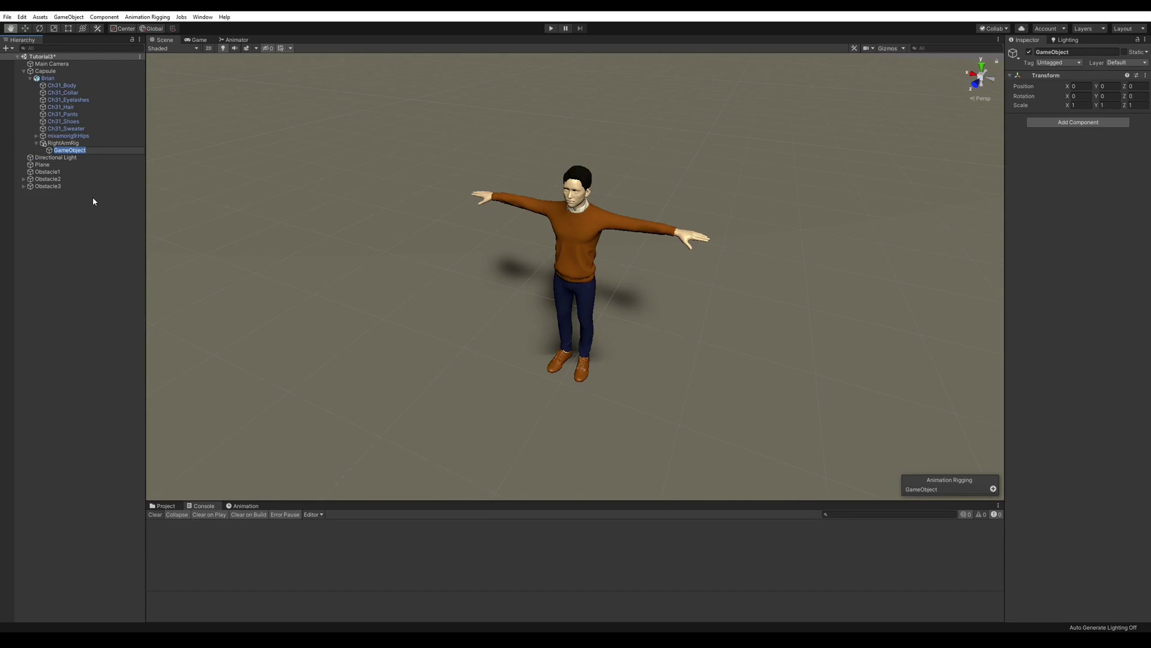
{"action": "type", "text": "RightArm"}
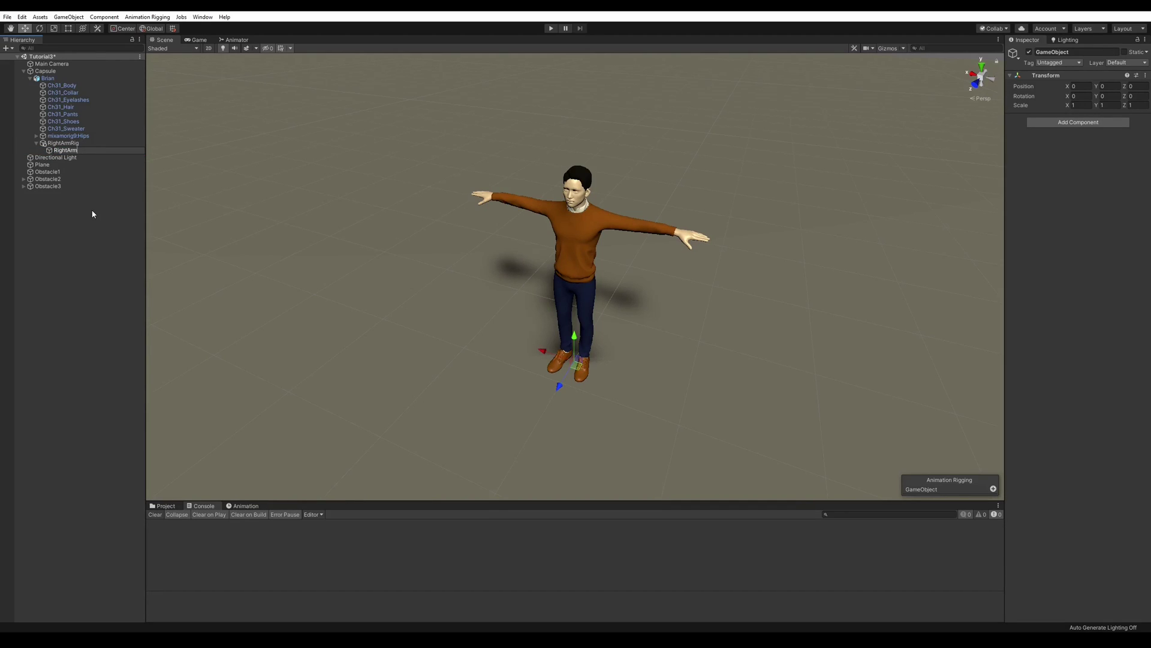
{"action": "type", "text": "Constrain"}
{"action": "key", "text": "Return"}
Add a Two Bone IK Constraint component to RightArmConstrain
{"action": "left_click", "coordinate": [1046, 123]}
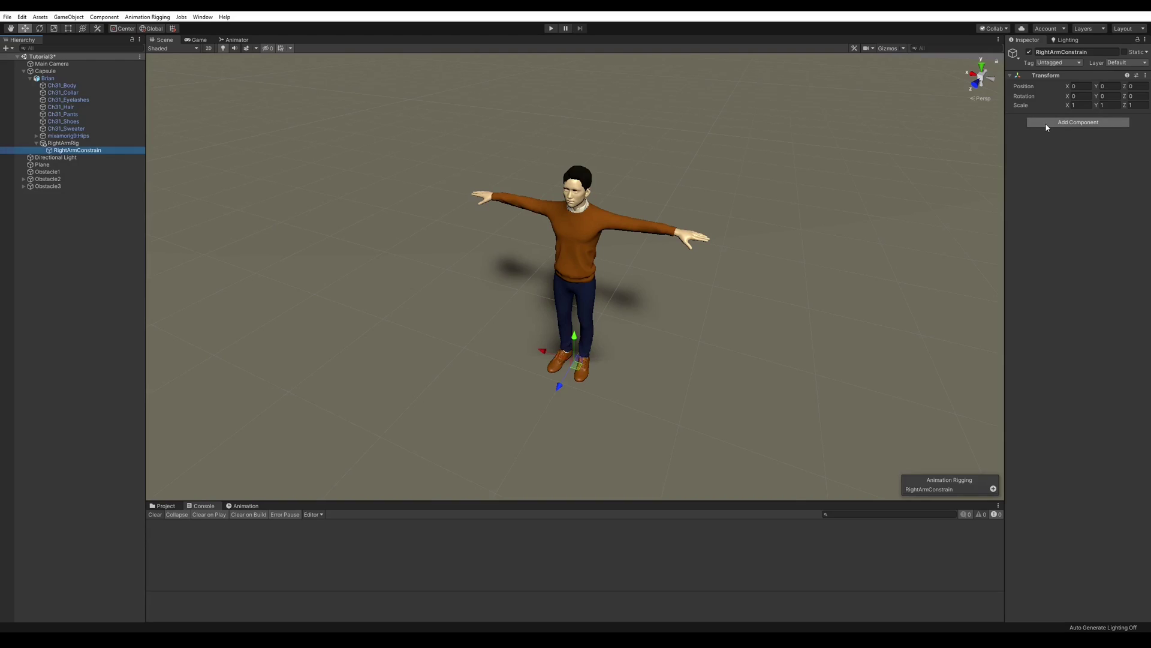
{"action": "type", "text": "ik"}
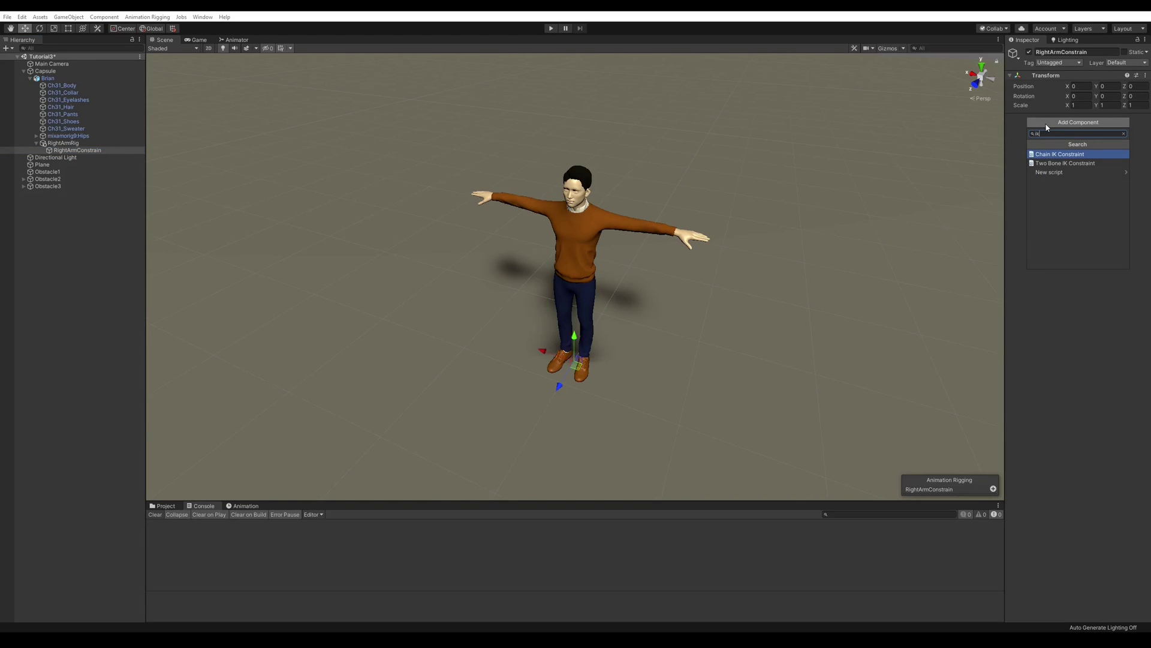
{"action": "key", "text": "Down"}
{"action": "key", "text": "Return"}
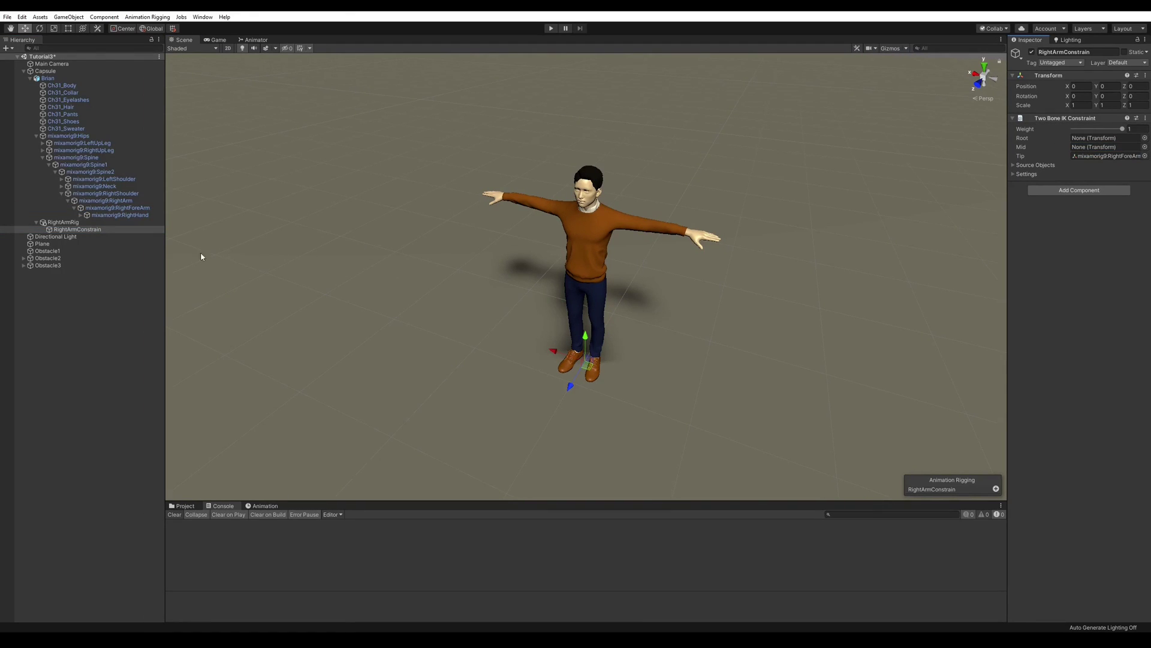
Assign the RightArm bone as the constraint's Mid and move the Target to check the hand follows
{"action": "left_click_drag", "start_coordinate": [104, 200], "coordinate": [1111, 151]}
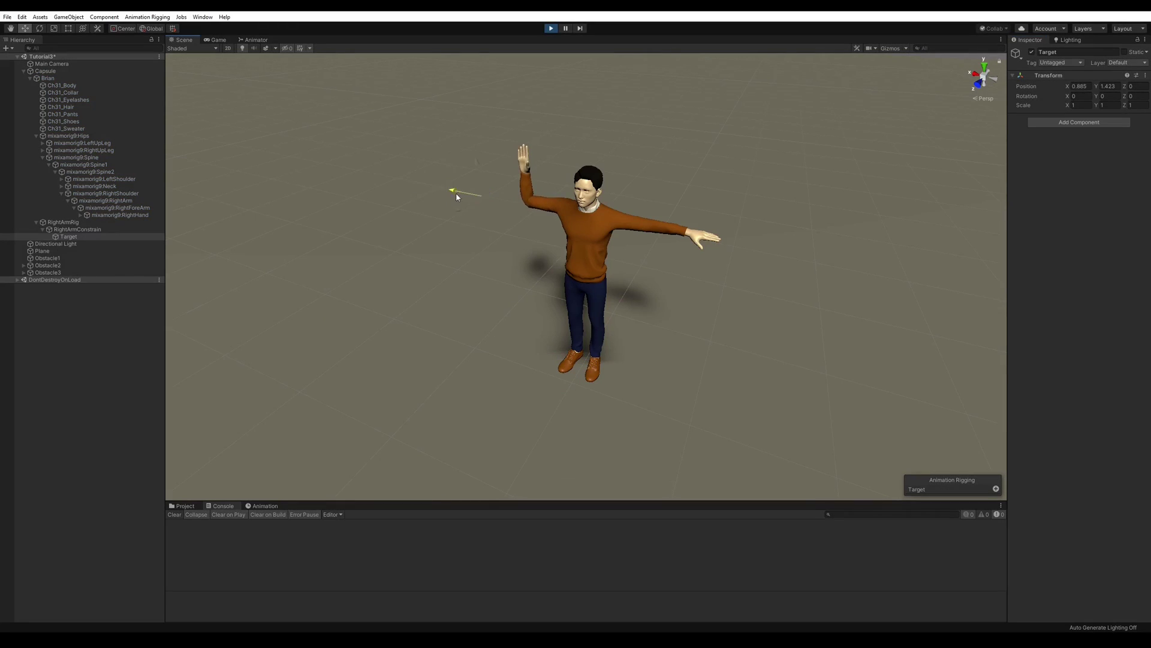
{"action": "left_click_drag", "start_coordinate": [457, 197], "coordinate": [430, 184]}
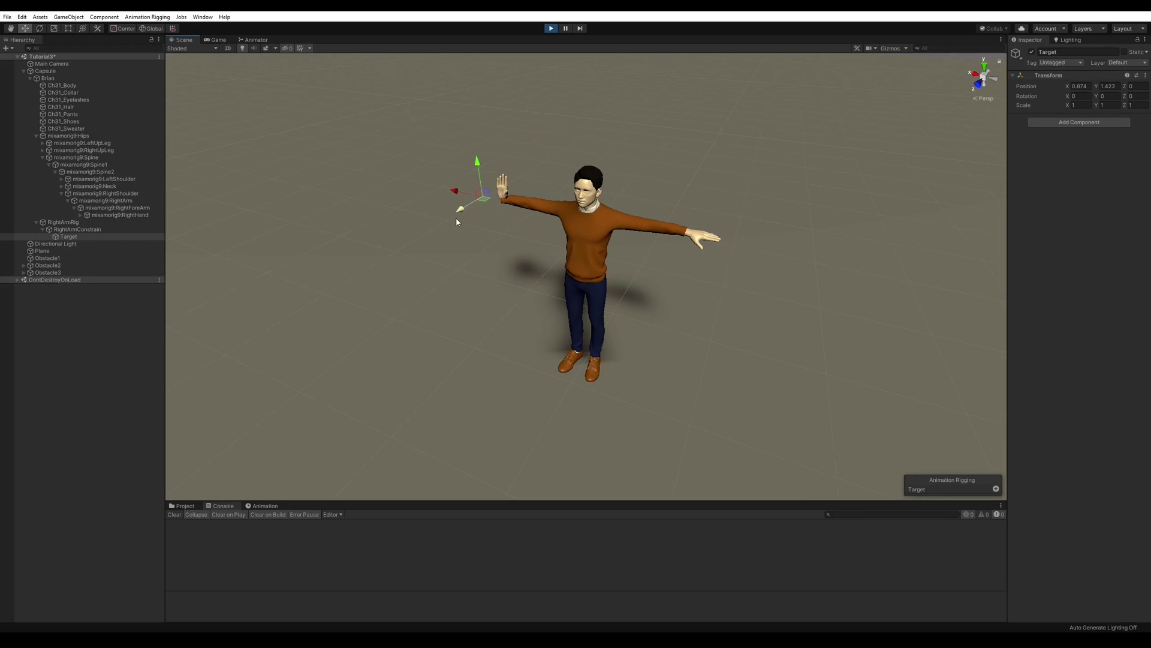
{"action": "left_click_drag", "start_coordinate": [461, 214], "coordinate": [511, 213]}
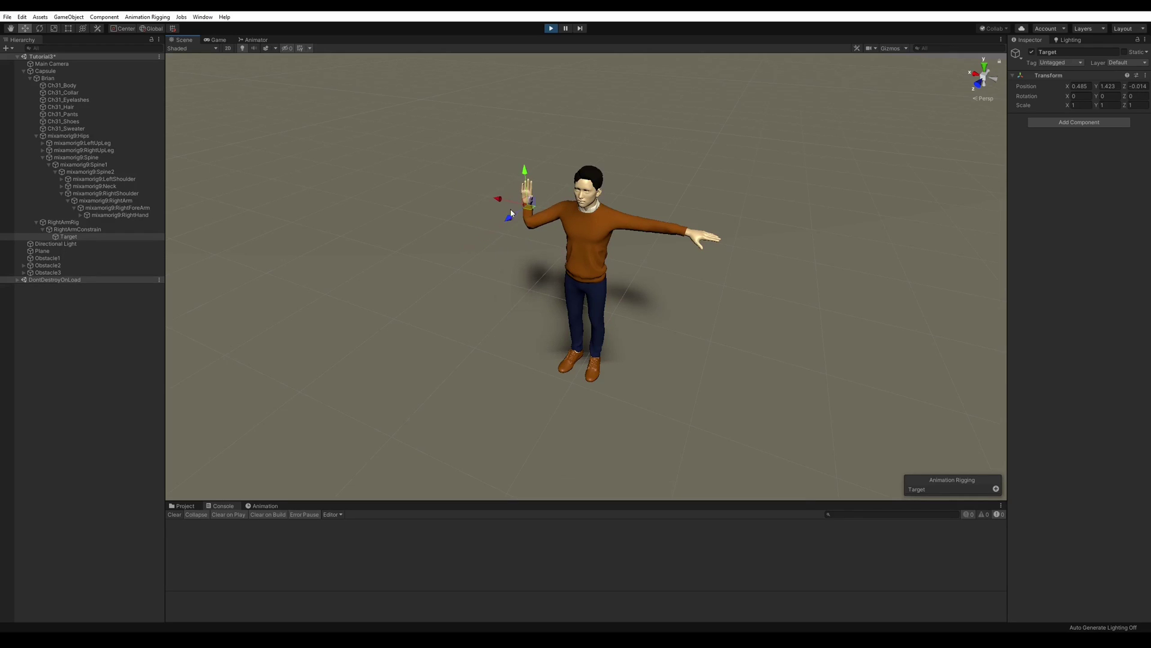
{"action": "left_click_drag", "start_coordinate": [498, 173], "coordinate": [513, 234], "text": "alt"}
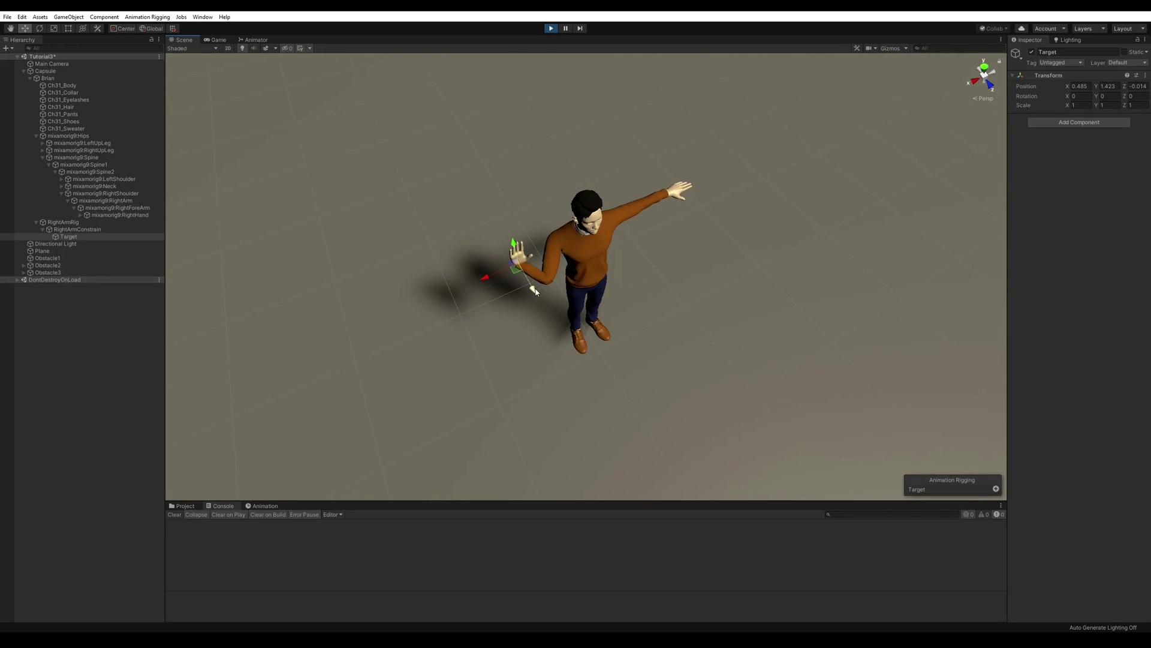
{"action": "left_click_drag", "start_coordinate": [535, 292], "coordinate": [562, 138]}
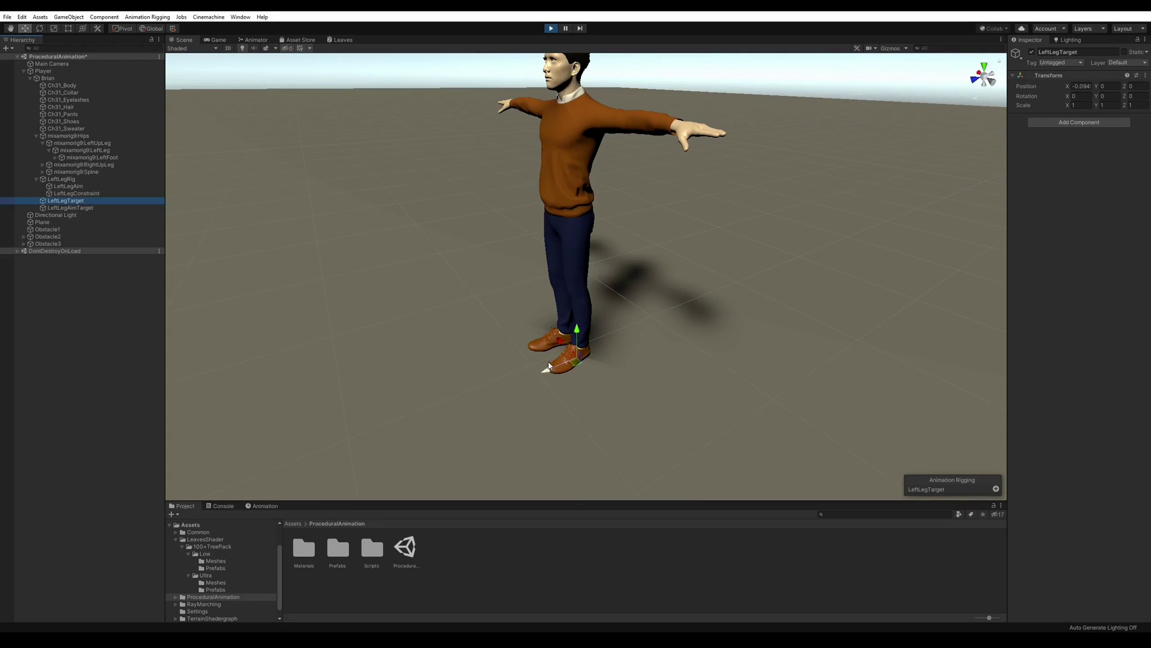
Move LeftLegTarget forward and back along Z so the left leg follows
{"action": "left_click_drag", "start_coordinate": [543, 375], "coordinate": [480, 372]}
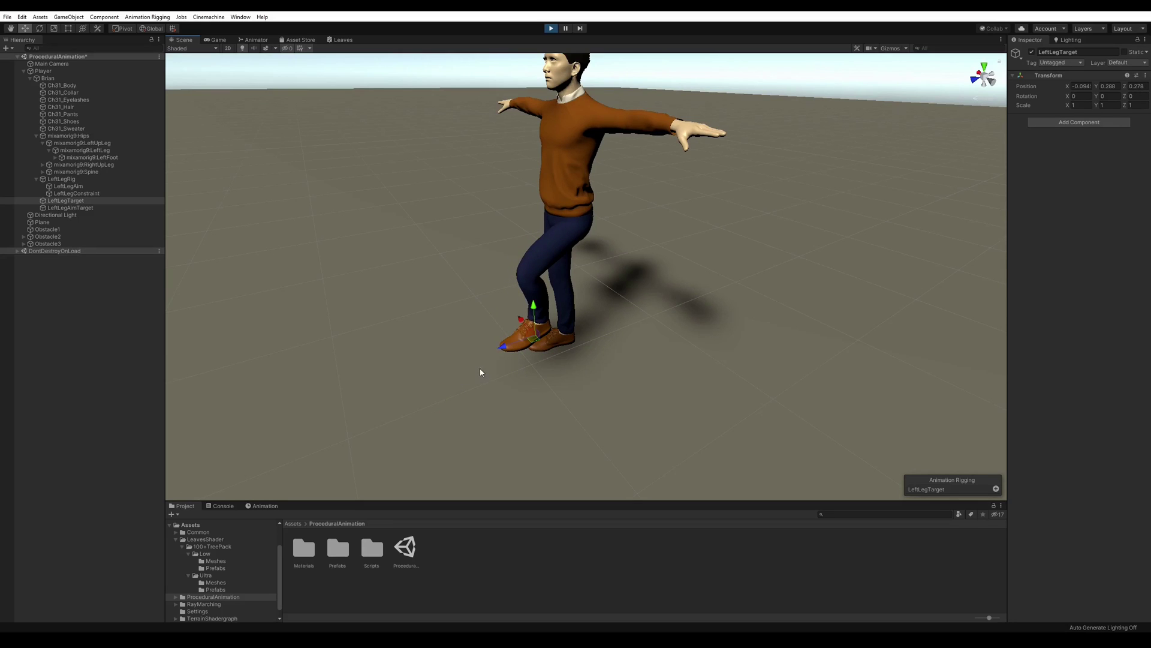
{"action": "left_click_drag", "start_coordinate": [404, 307], "coordinate": [293, 279], "text": "alt"}
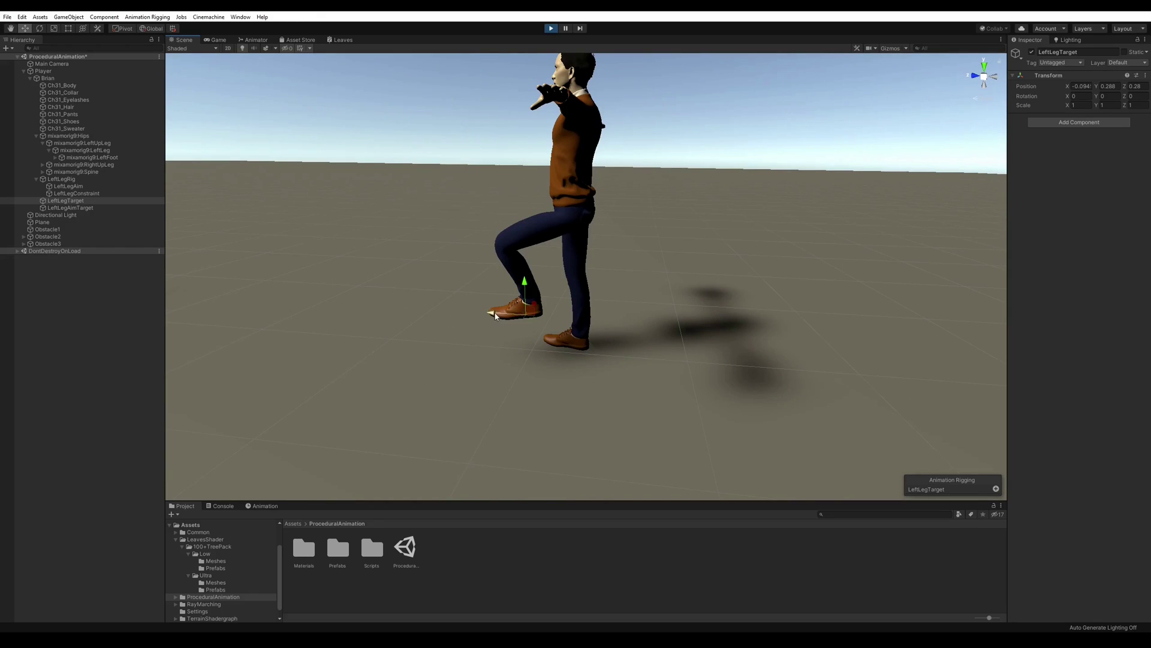
{"action": "left_click_drag", "start_coordinate": [495, 316], "coordinate": [440, 309]}
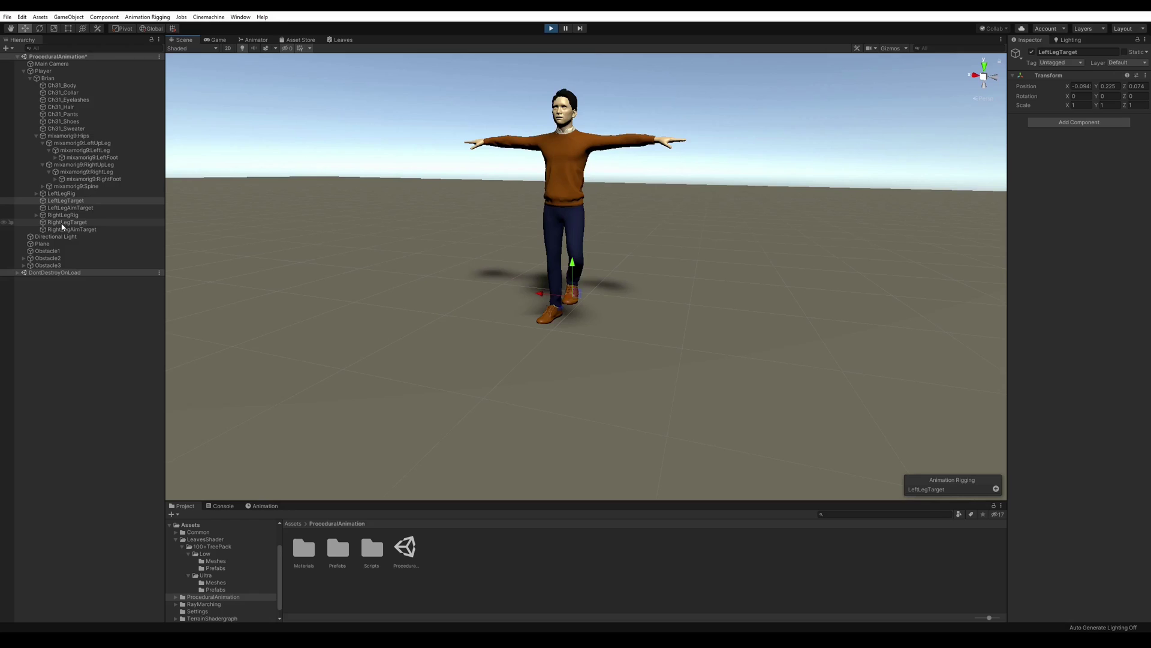
Select RightLegTarget and raise it so the right foot follows
{"action": "left_click", "coordinate": [66, 222]}
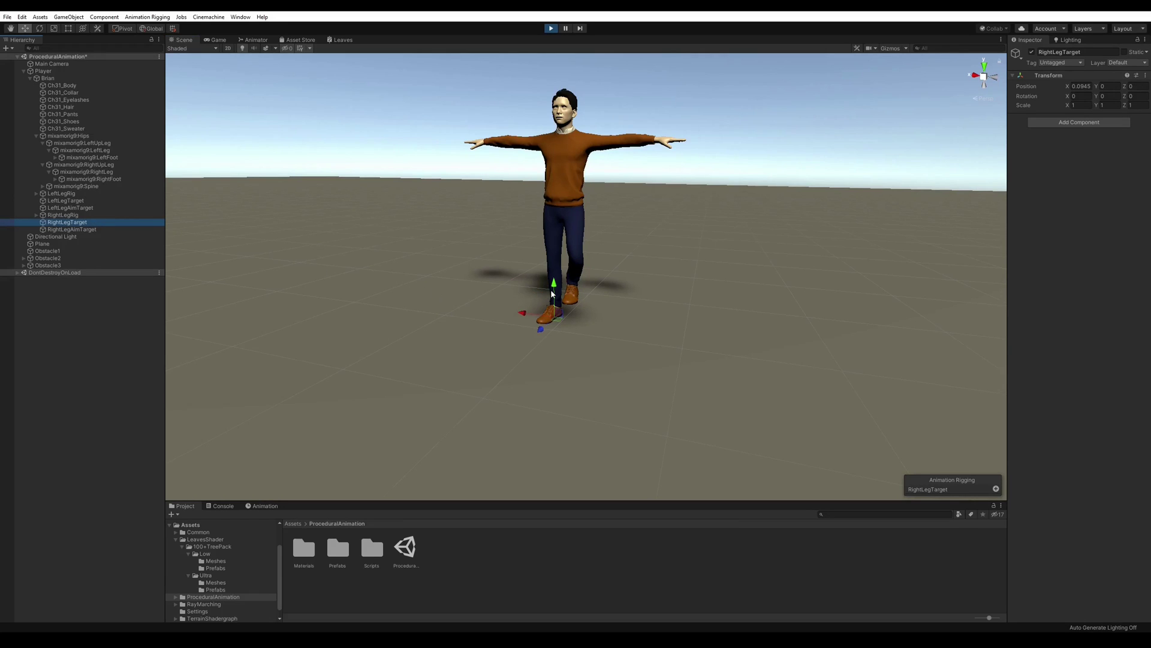
{"action": "left_click_drag", "start_coordinate": [553, 293], "coordinate": [558, 266]}
{"action": "left_click_drag", "start_coordinate": [649, 315], "coordinate": [459, 310], "text": "alt"}
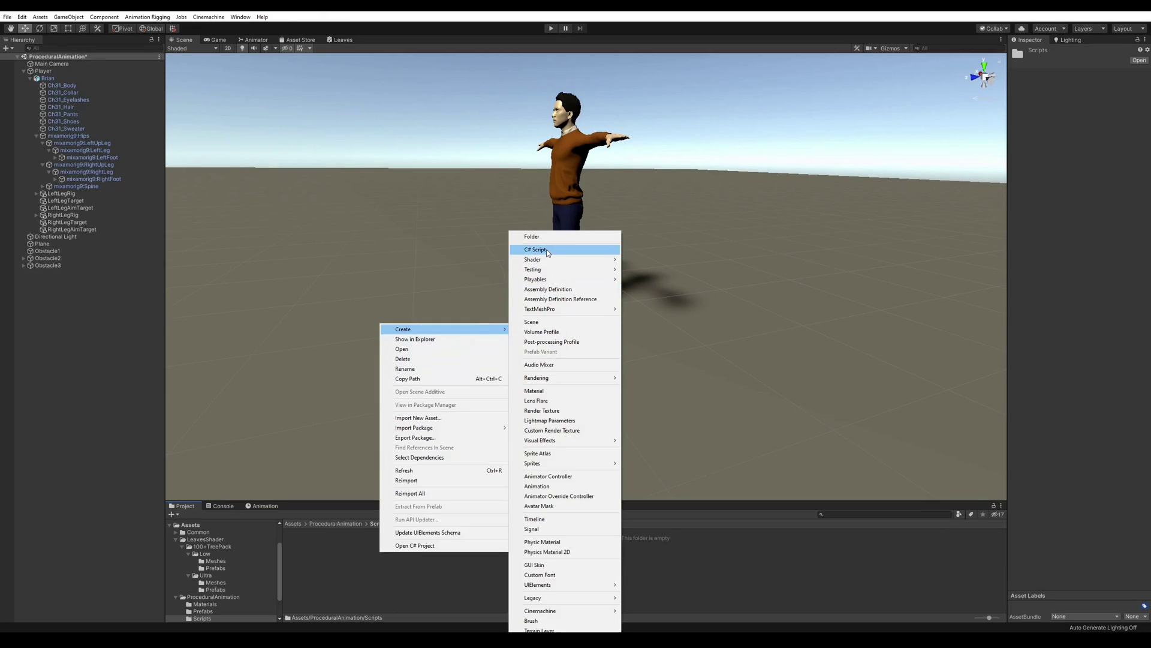
Create the ProceduralAnimation script storing foot positions in Start, reapplying them in Update, then test
{"action": "left_click", "coordinate": [545, 250]}
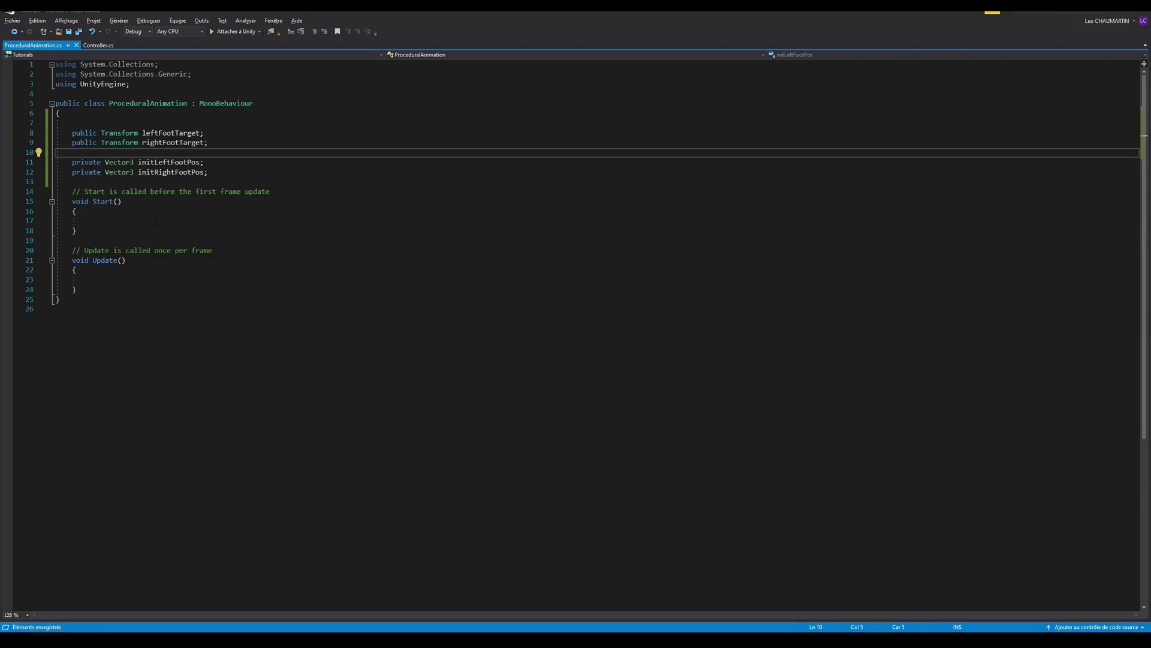
{"action": "left_click", "coordinate": [154, 221]}
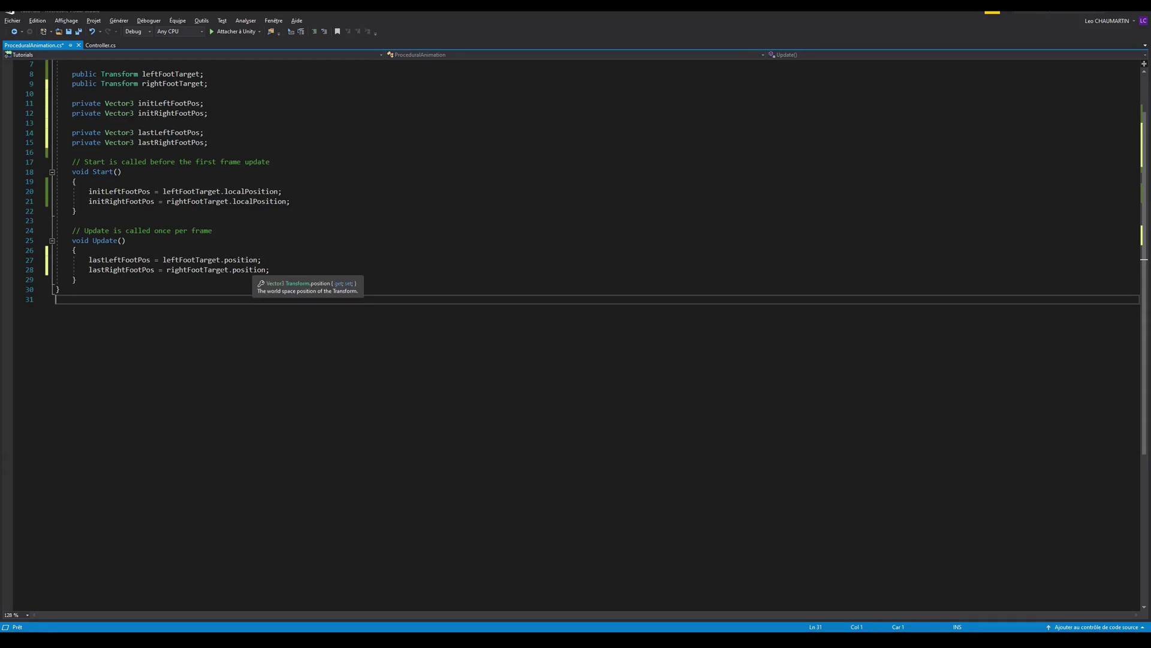
{"action": "left_click", "coordinate": [120, 250]}
{"action": "key", "text": "Return"}
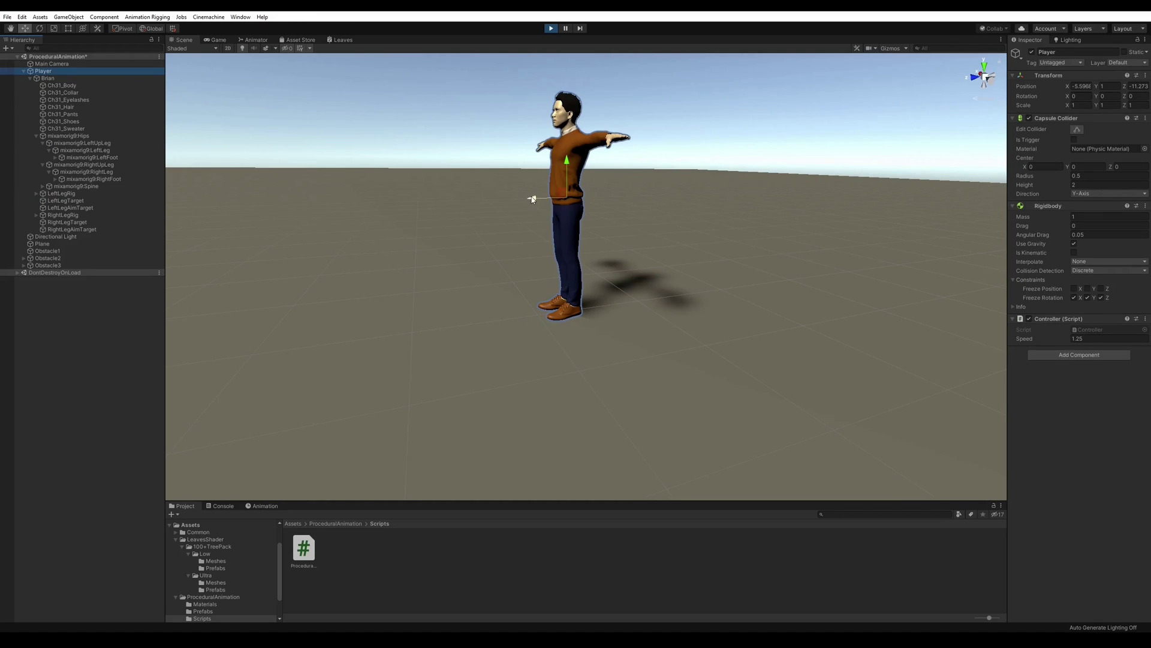
{"action": "left_click_drag", "start_coordinate": [532, 199], "coordinate": [590, 217]}
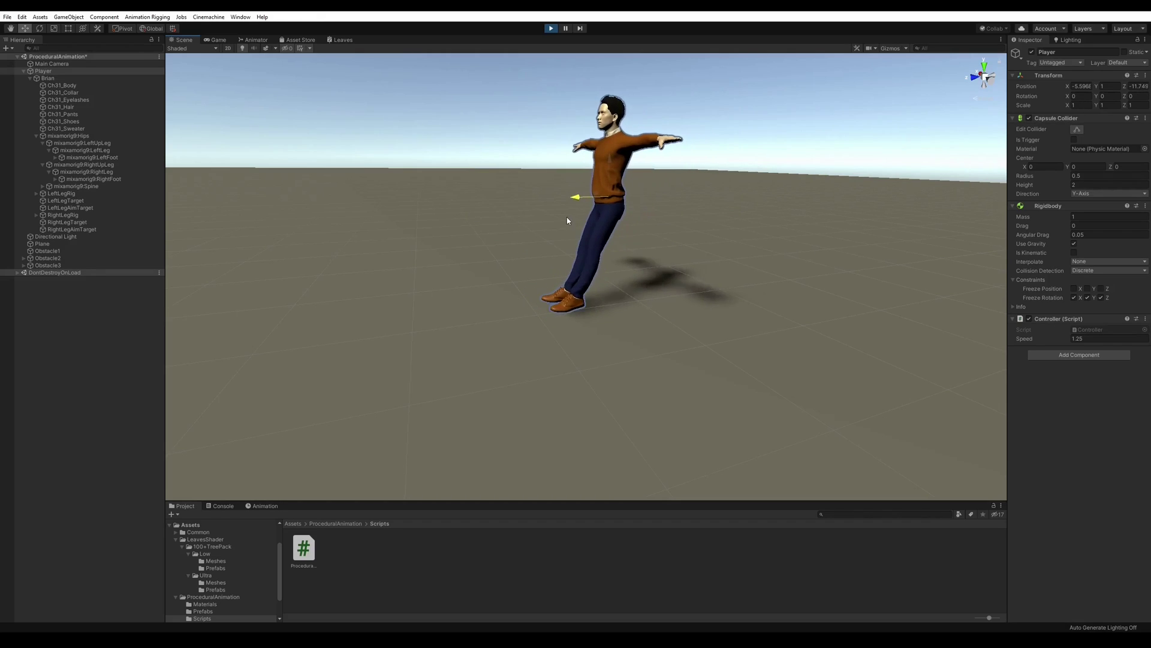
Select Brian and drag it along Y and Z in play mode to watch the feet step
{"action": "left_click", "coordinate": [593, 258]}
{"action": "left_click_drag", "start_coordinate": [599, 286], "coordinate": [595, 300]}
{"action": "left_click_drag", "start_coordinate": [564, 346], "coordinate": [528, 338]}
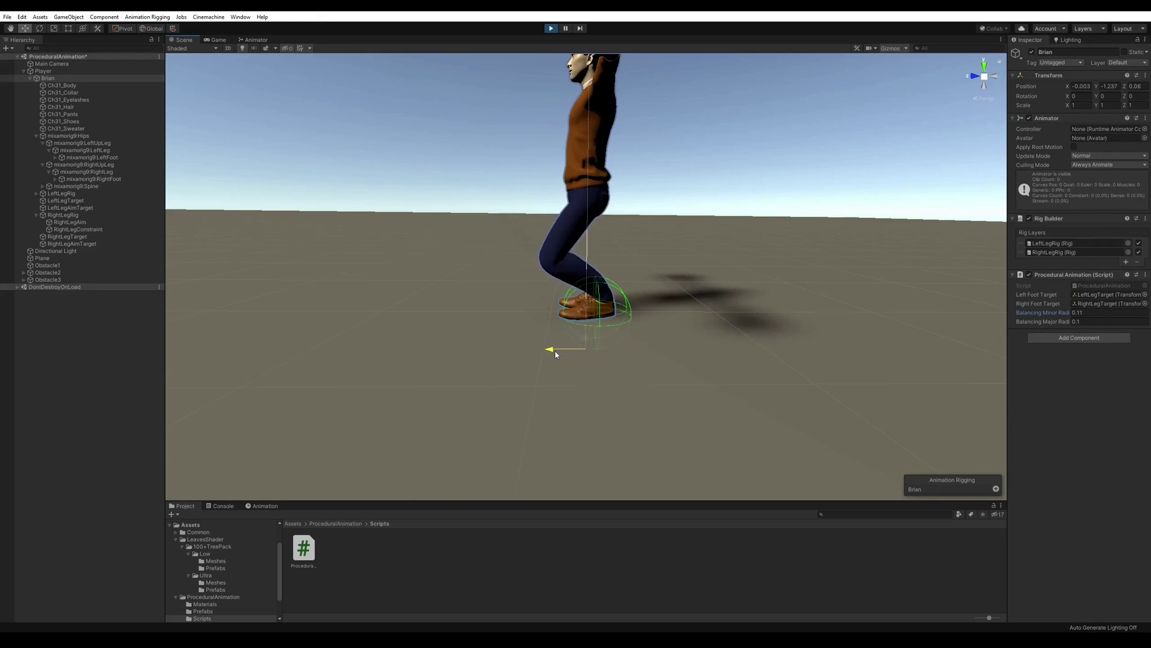
{"action": "left_click_drag", "start_coordinate": [553, 347], "coordinate": [579, 351]}
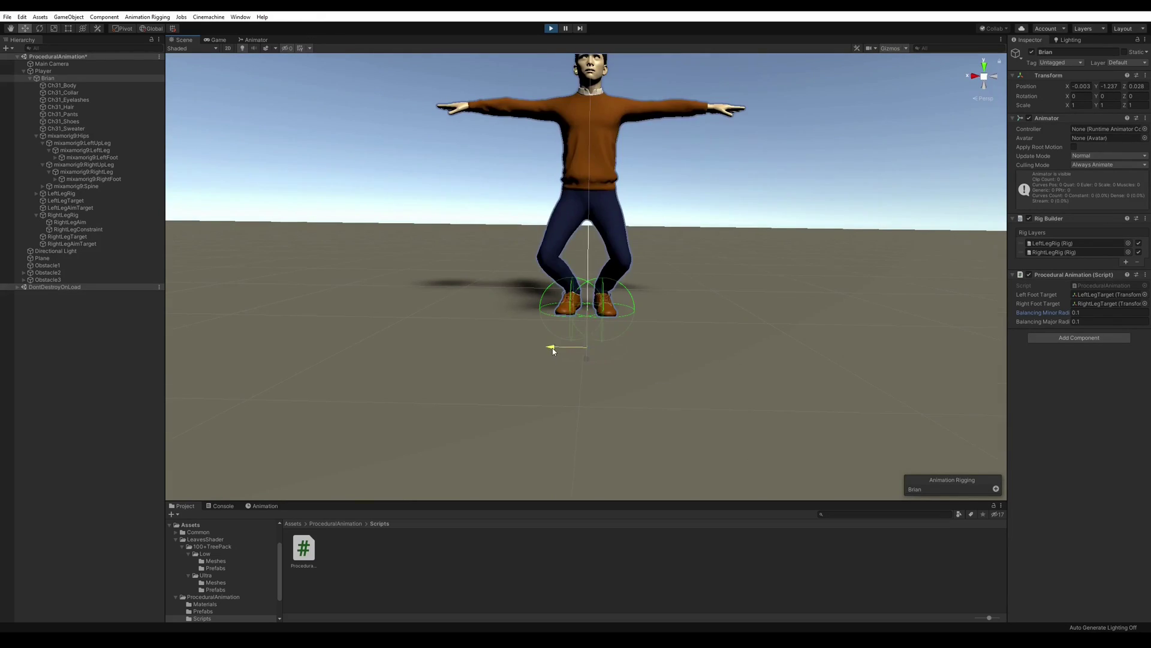
{"action": "mouse_move", "coordinate": [548, 342]}
{"action": "left_mouse_down"}
{"action": "mouse_move", "coordinate": [568, 344]}
{"action": "mouse_move", "coordinate": [530, 347]}
{"action": "left_mouse_up"}
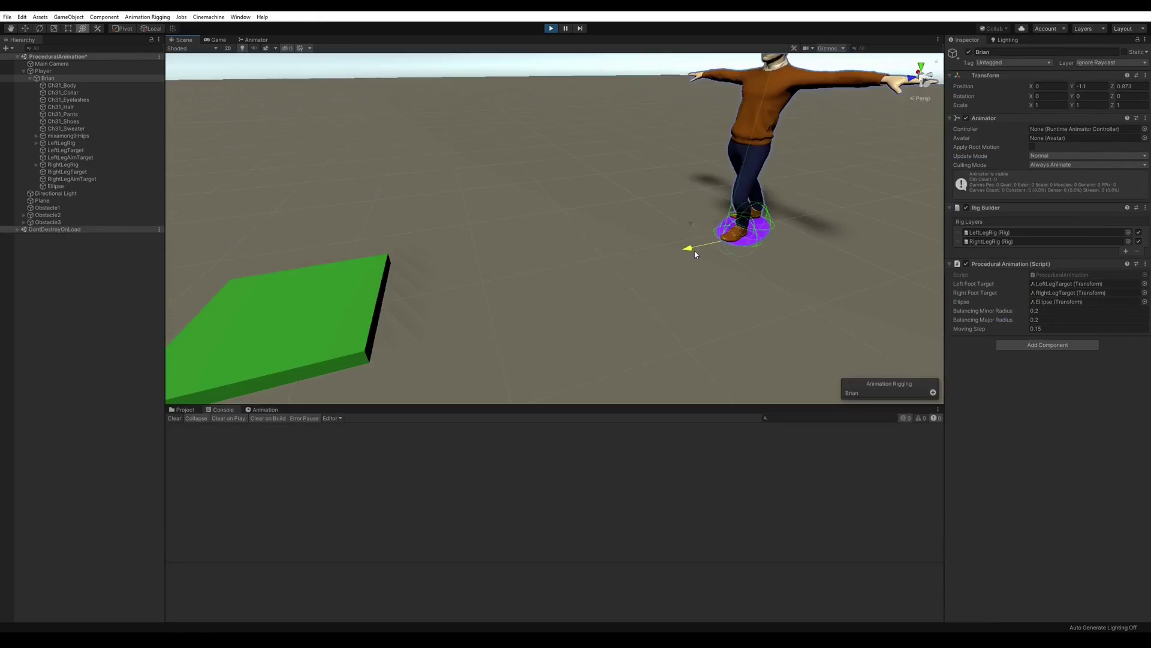
{"action": "left_click_drag", "start_coordinate": [694, 251], "coordinate": [609, 264]}
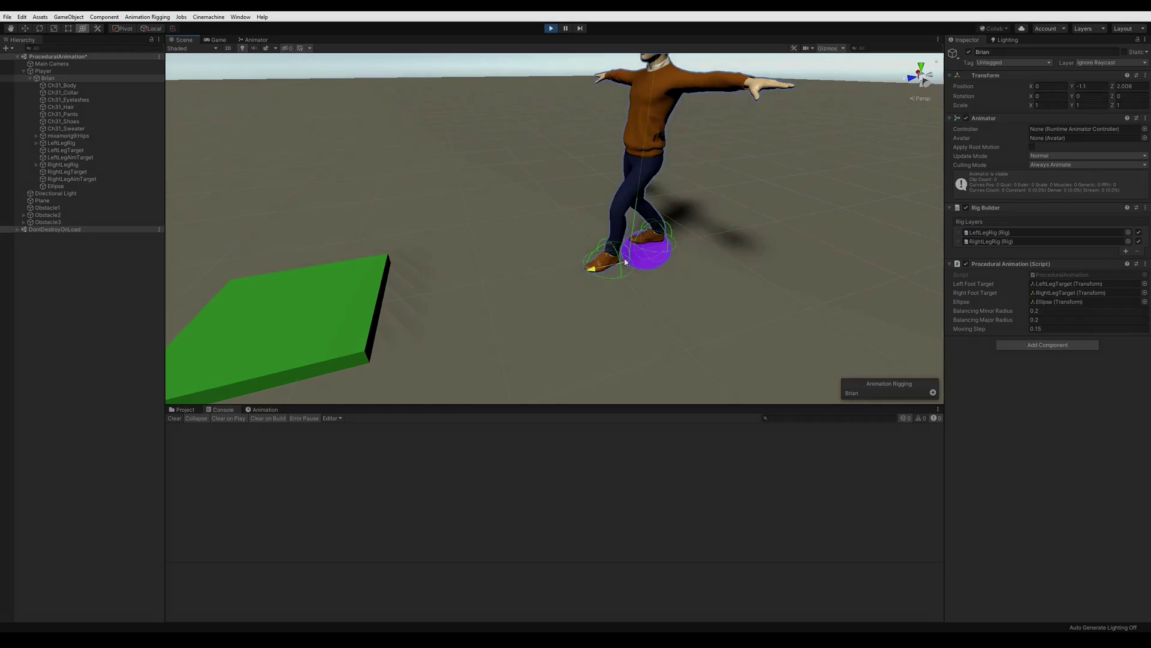